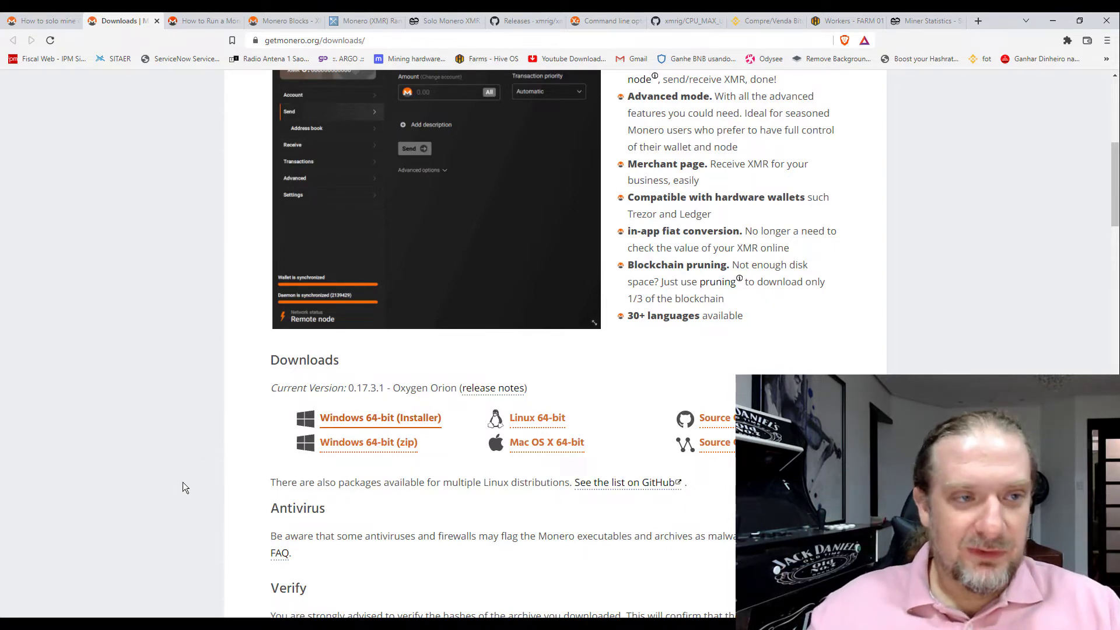
Step: Look over the Monero GUI wallet downloads, then minimise the browser and bring up the wallet's password prompt
scroll(198, 482, "up", 3)
scroll(131, 466, "down", 1)
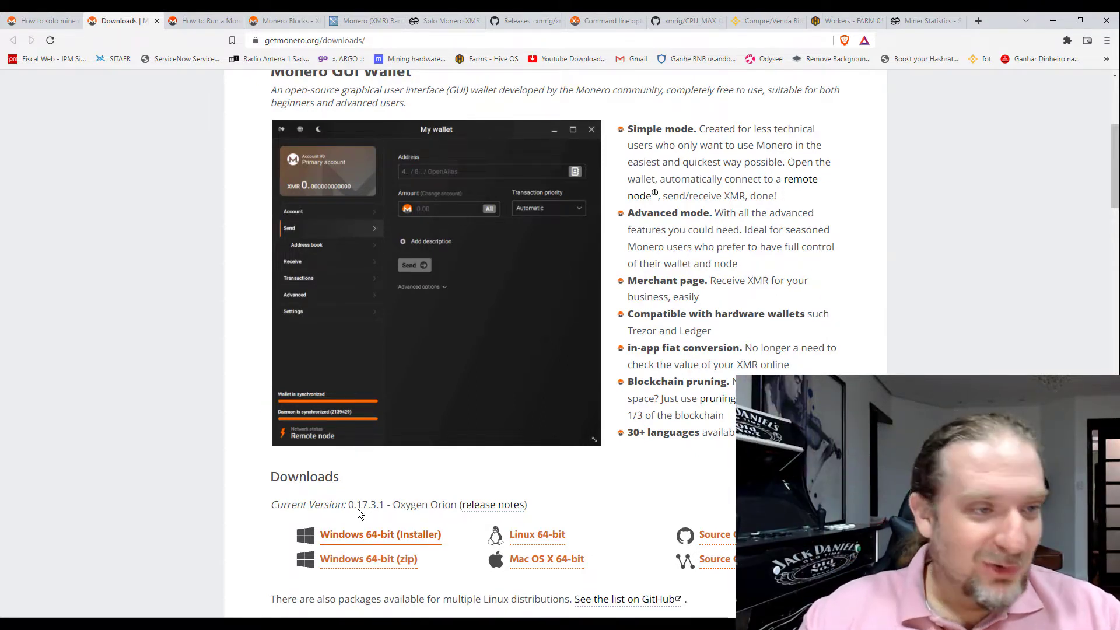
left_click(1047, 18)
left_click(688, 123)
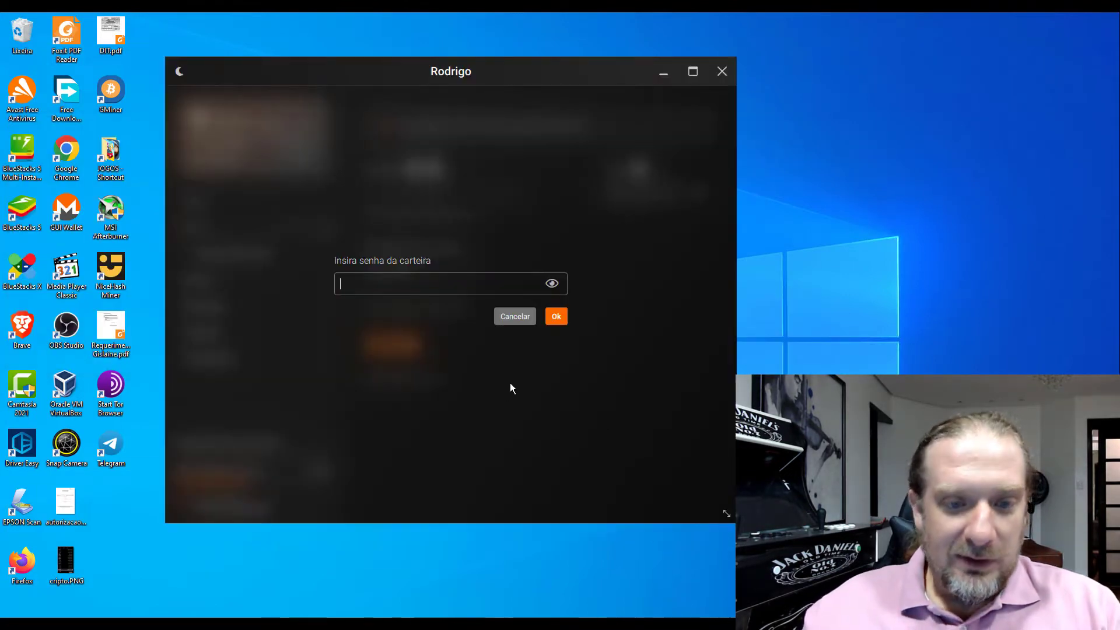
type("•••••••")
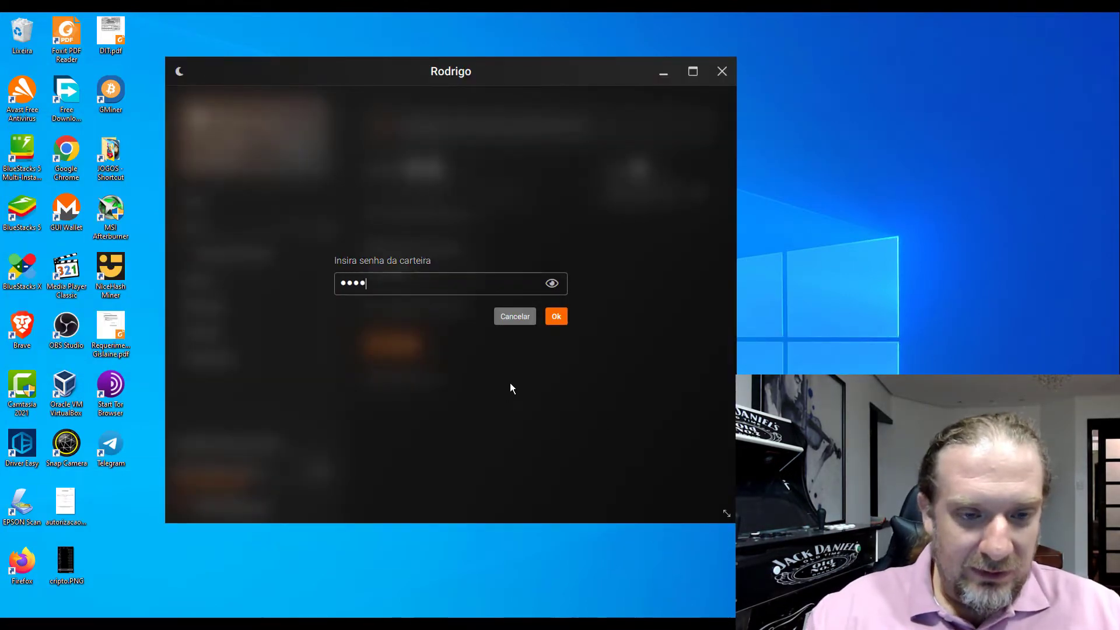
key("BackSpace")
key("BackSpace")
key("BackSpace")
key("BackSpace")
key("BackSpace")
key("BackSpace")
key("BackSpace")
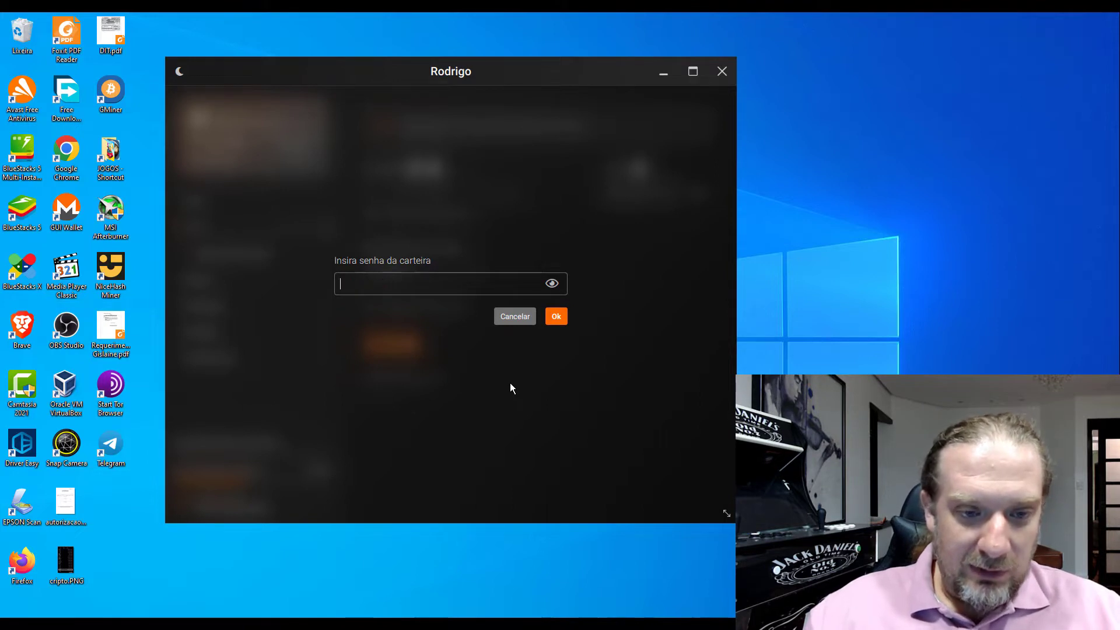
Step: Enter the wallet password and unlock the wallet
type("••••••••")
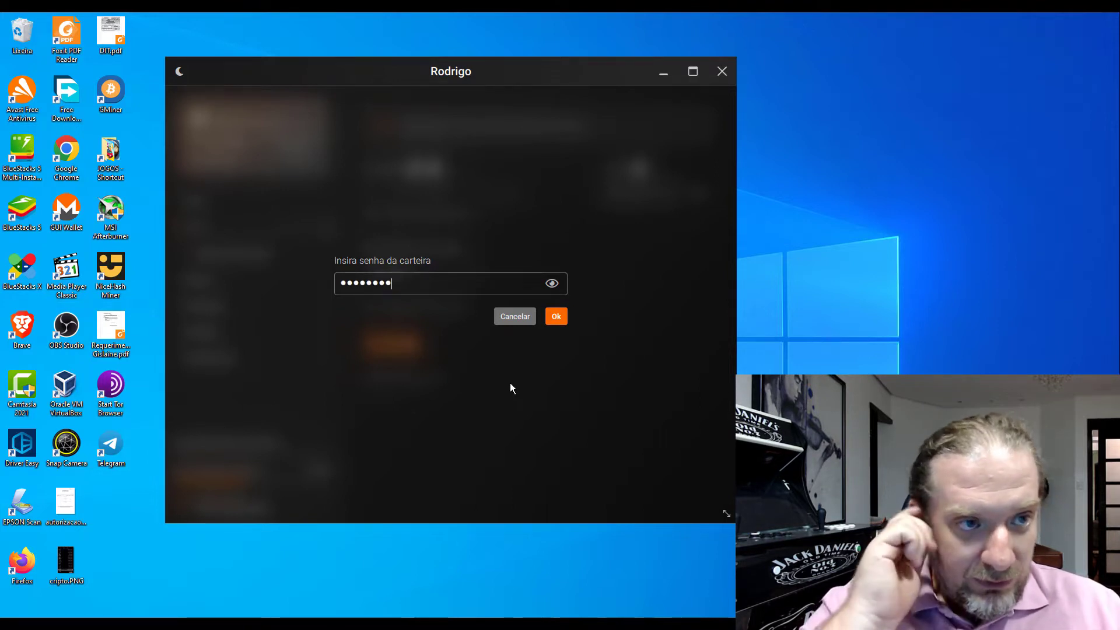
type("••")
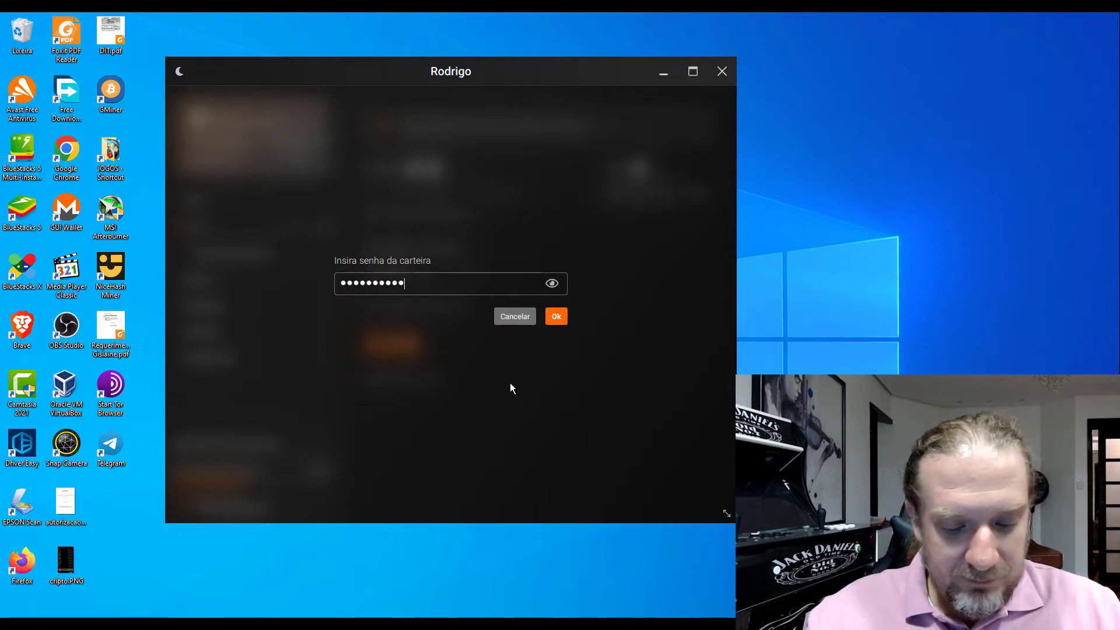
key("Return")
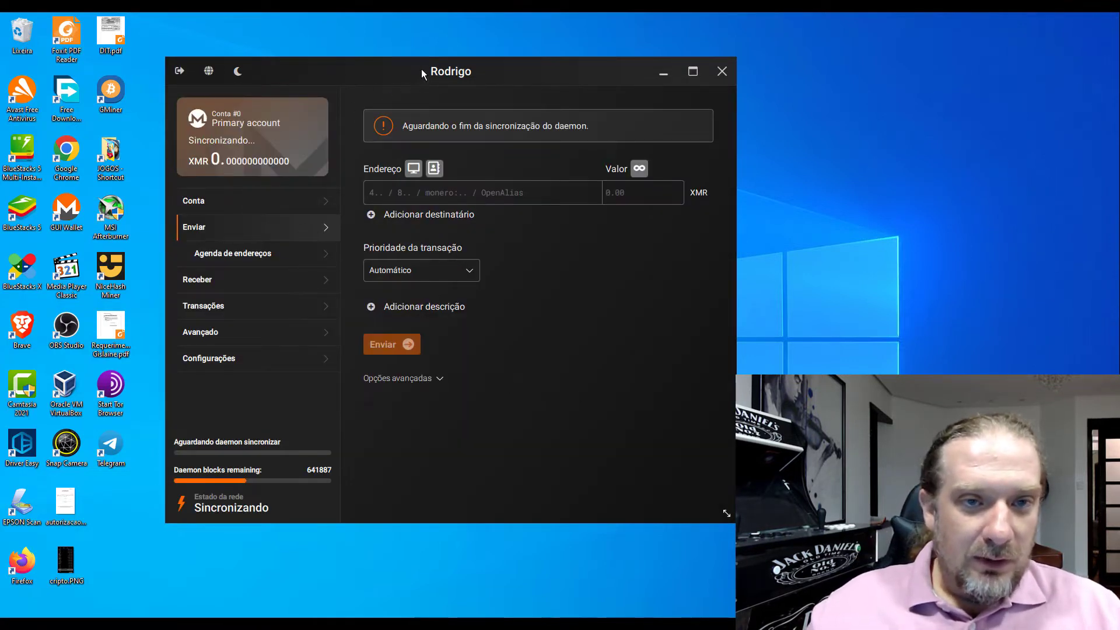
Step: Close the open wallet to return to the welcome screen and set the wallet mode to Modo avançado
left_click_drag(419, 69, 506, 91)
left_click(266, 93)
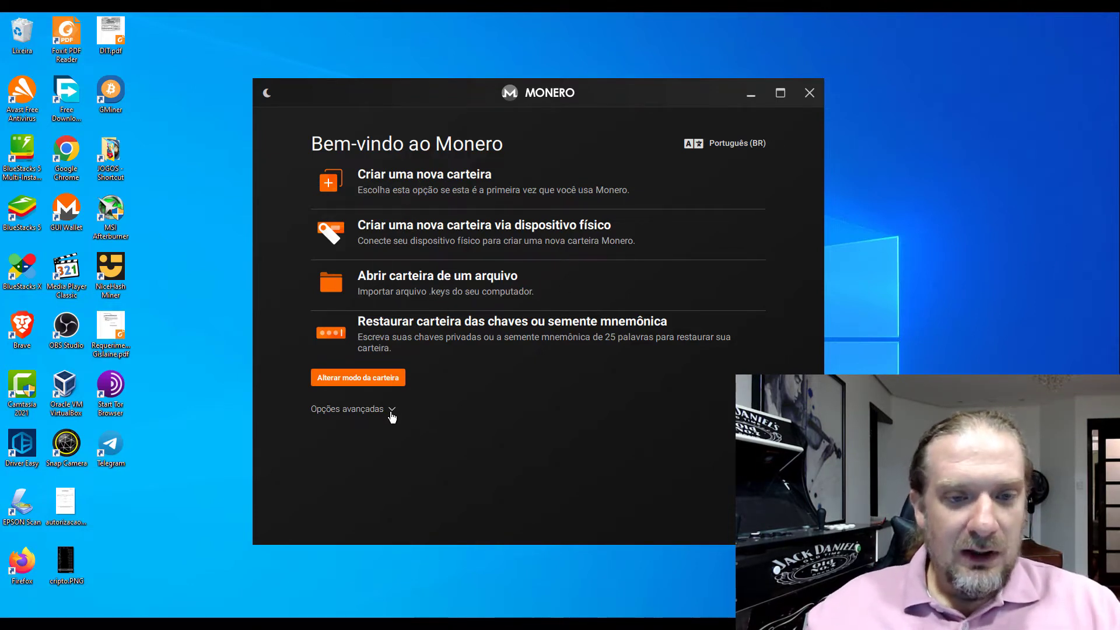
left_click(372, 410)
left_click(354, 413)
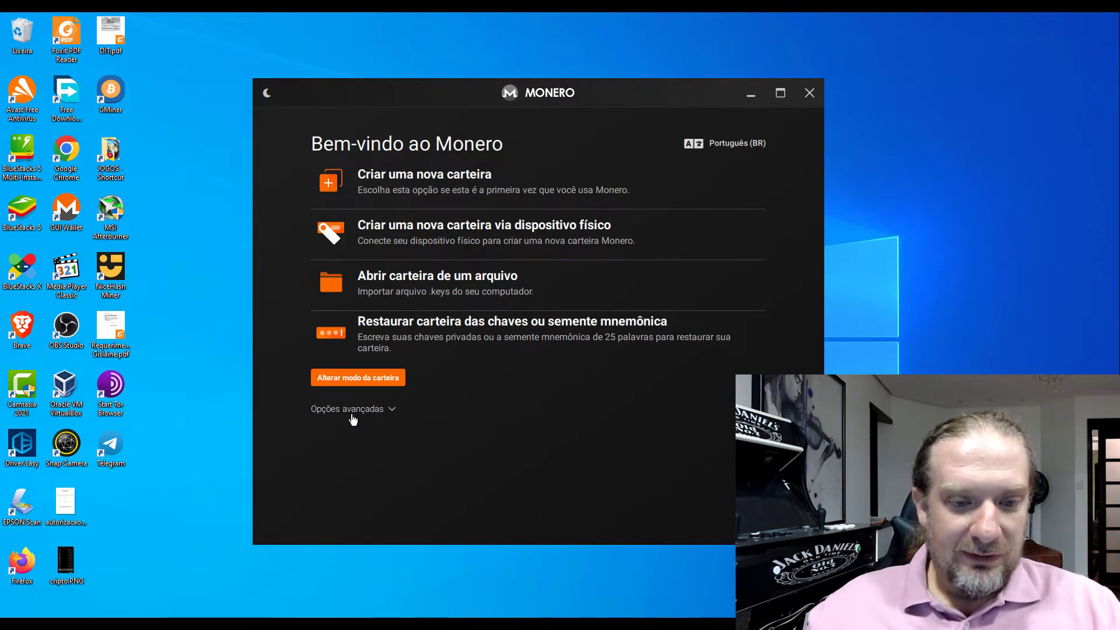
left_click(353, 379)
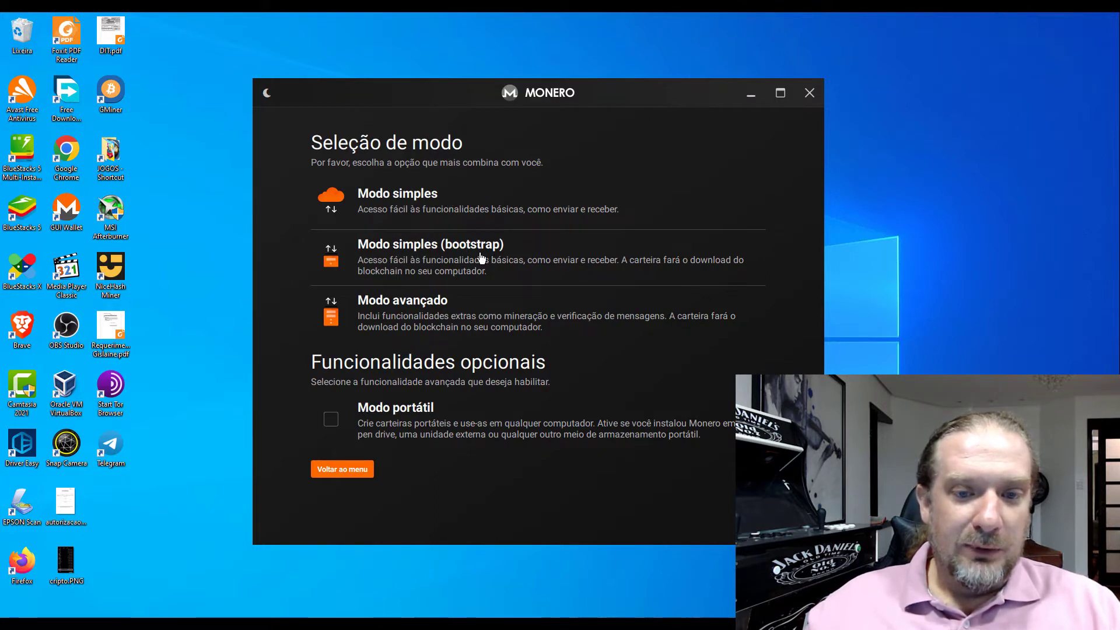
left_click(400, 322)
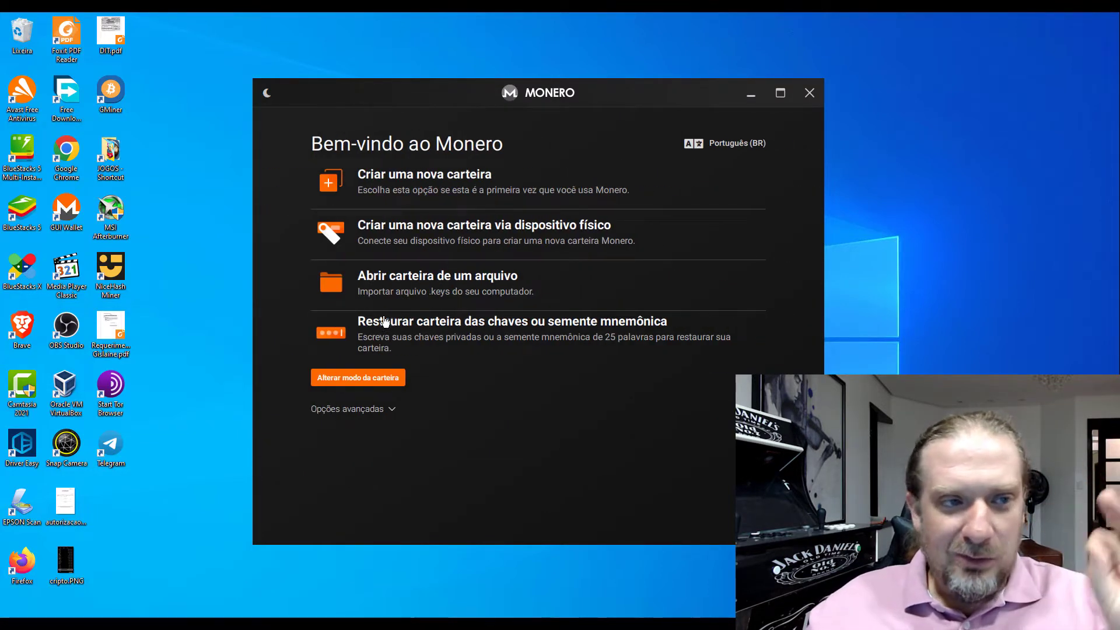
Step: Open the existing mainnet wallet from its file and enter the wallet password
left_click(426, 286)
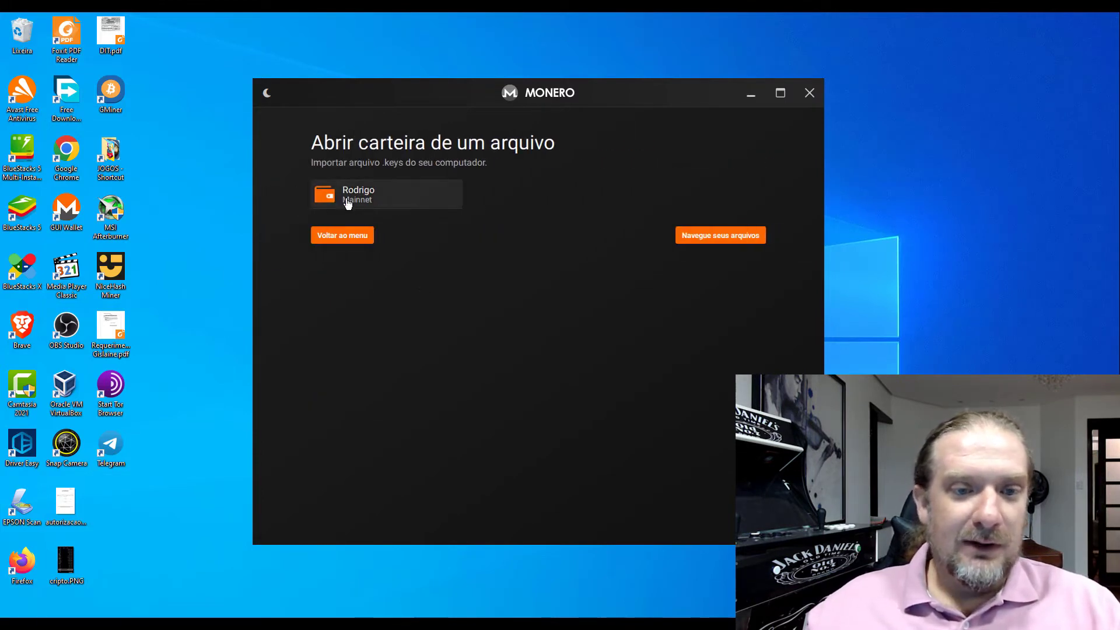
left_click(348, 202)
type("***********")
key("Return")
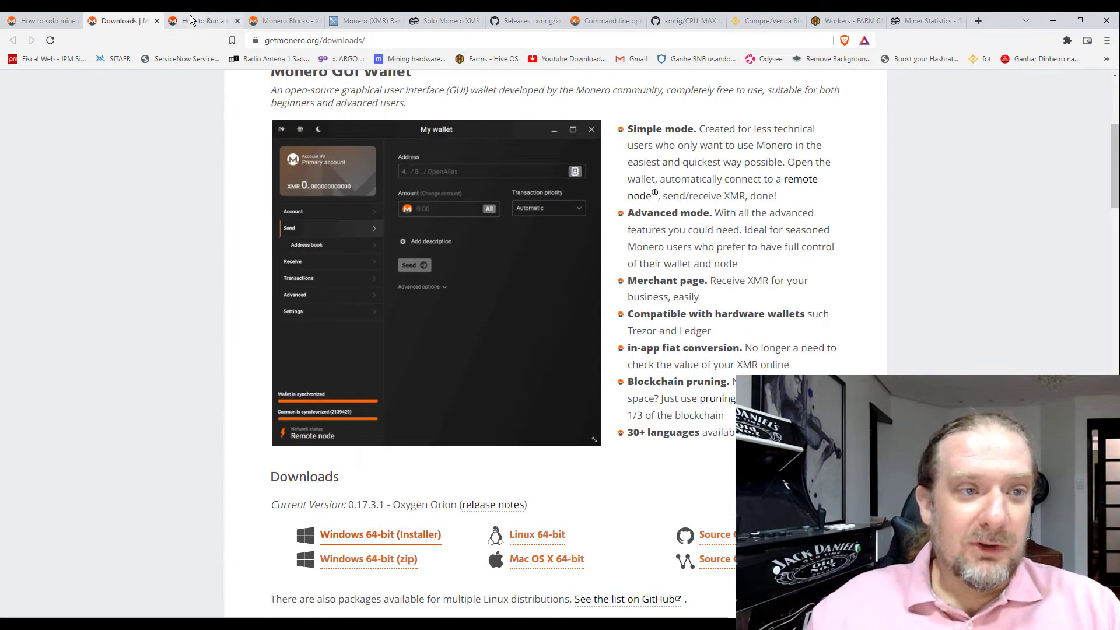
Step: In the browser, examine the How to Run a Monero Node guide for its last update date and full-node storage requirement
left_click(190, 21)
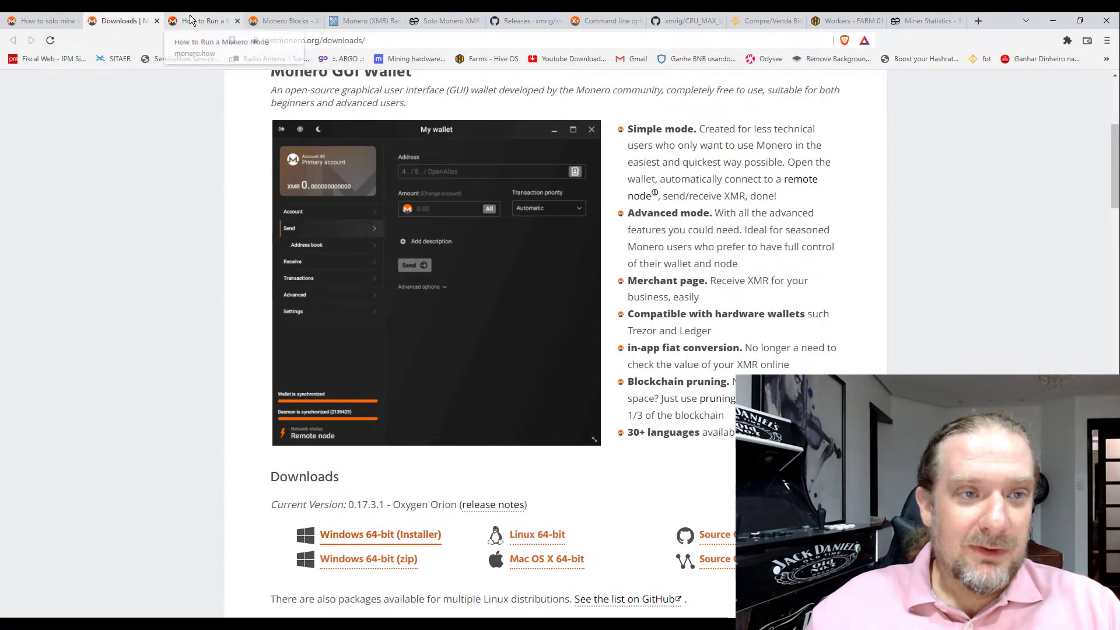
left_click_drag(188, 169, 432, 184)
left_click(483, 290)
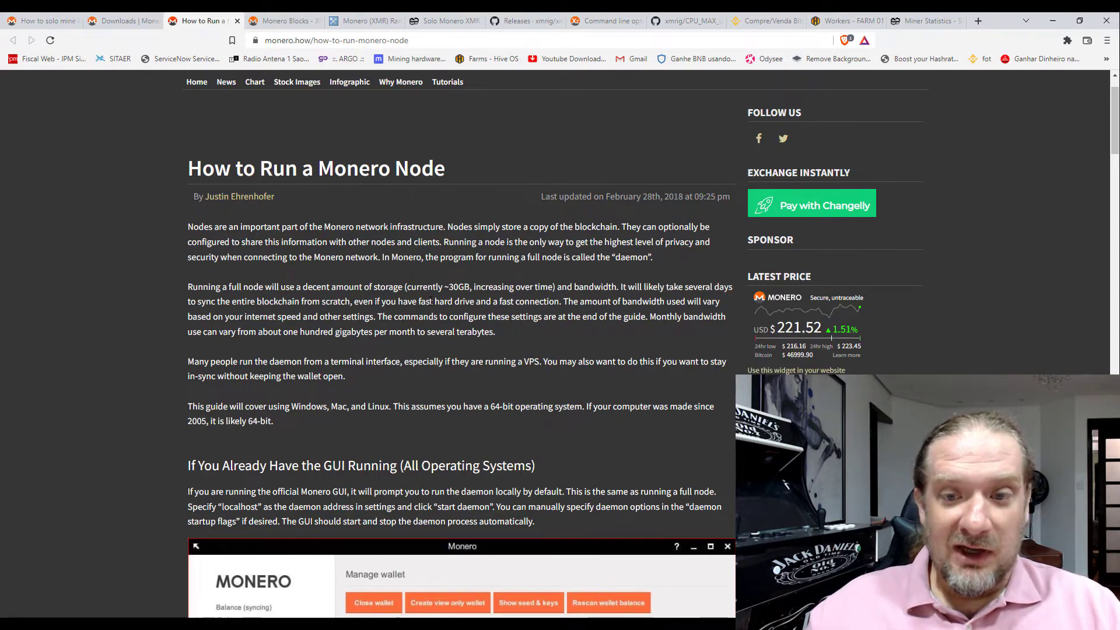
left_click_drag(656, 196, 691, 198)
left_click(689, 199)
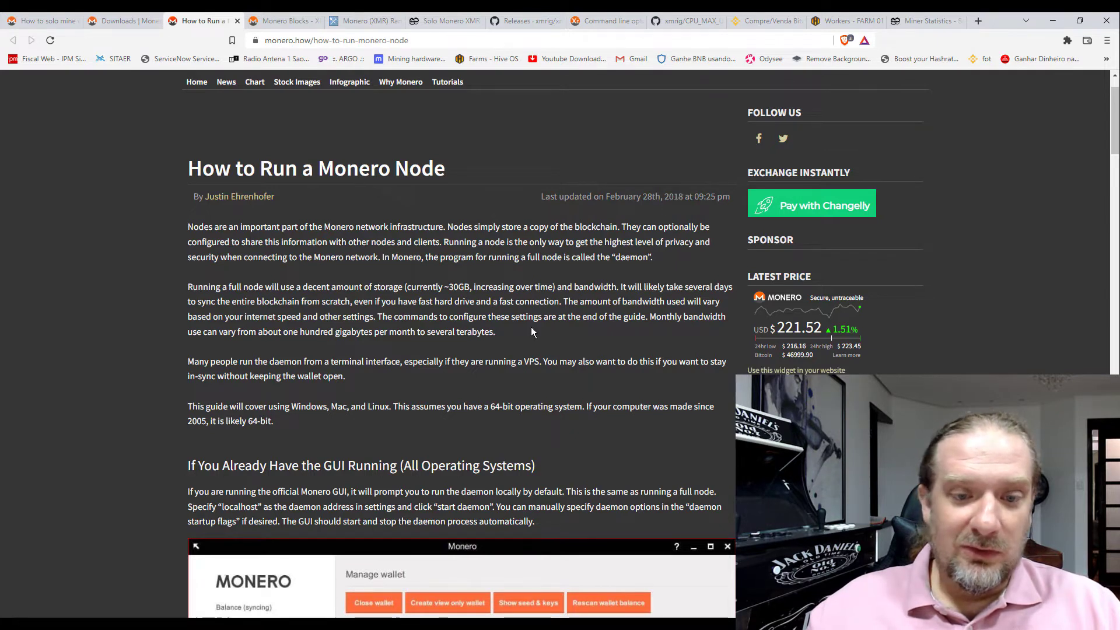
left_click_drag(416, 287, 519, 287)
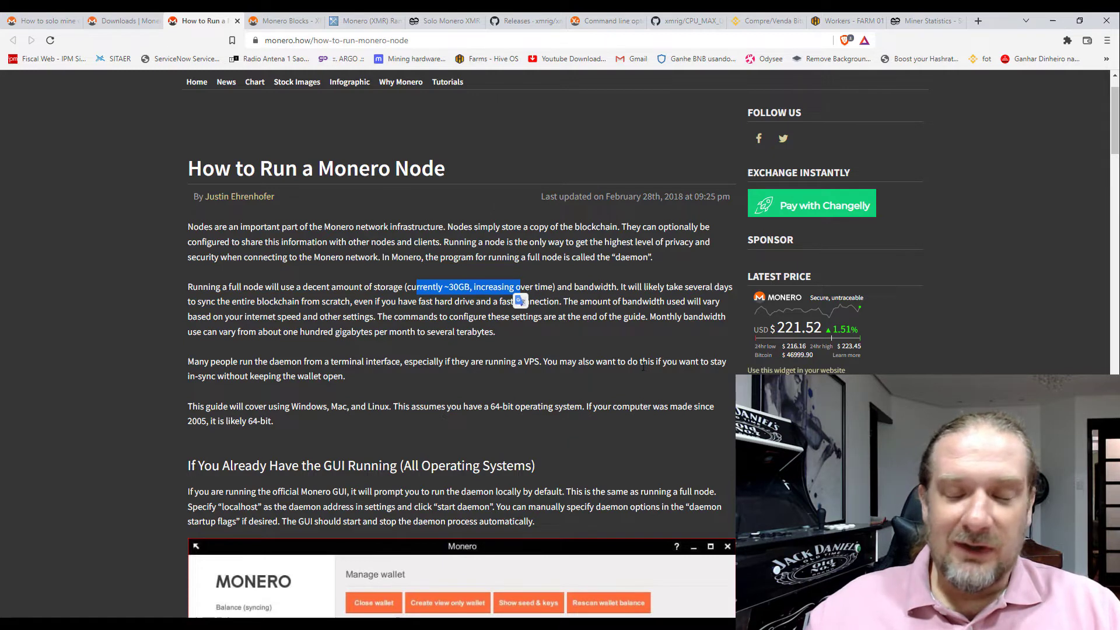
left_click(574, 366)
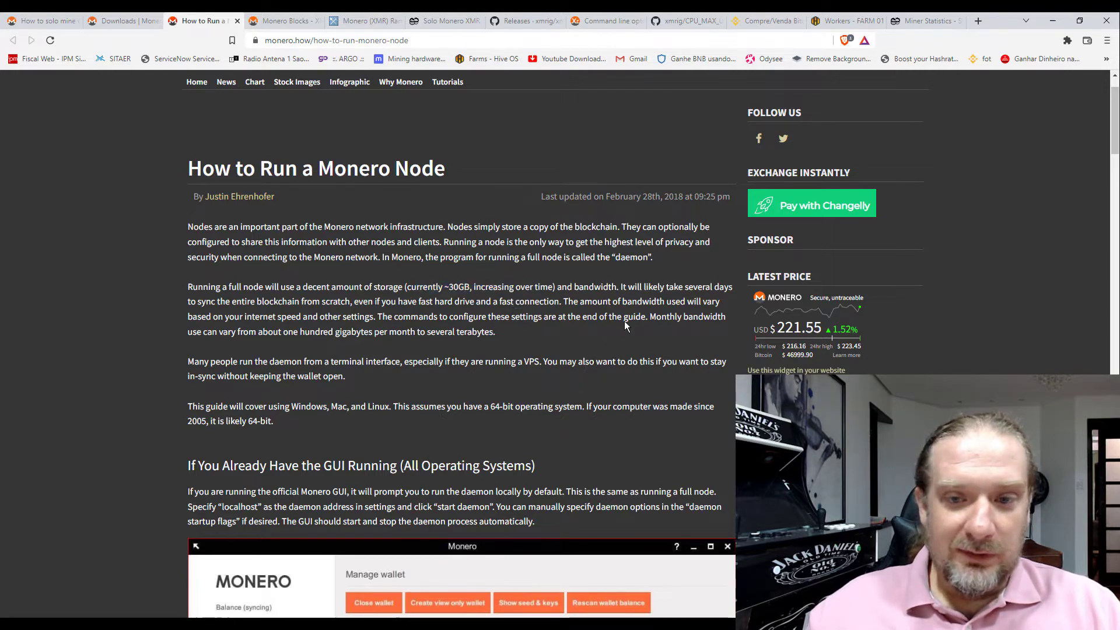
left_click_drag(469, 286, 478, 293)
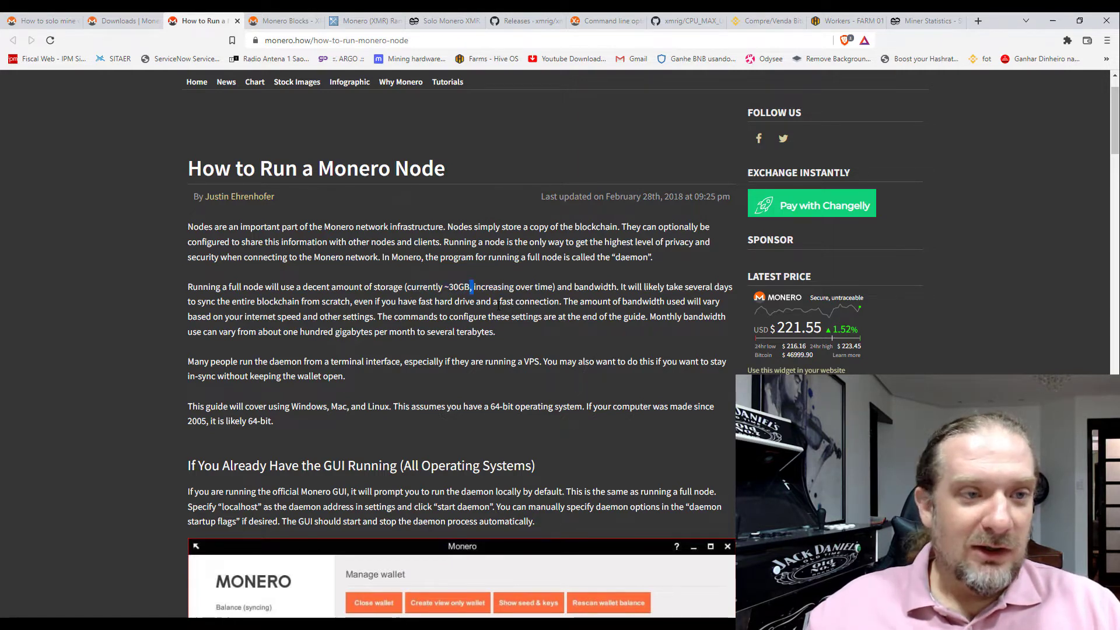
Step: Examine the Monero Blocks monthly blockchain growth table from its start through the 2022-03 row, focusing on cumulative size
left_click(282, 17)
scroll(288, 336, "up", 20)
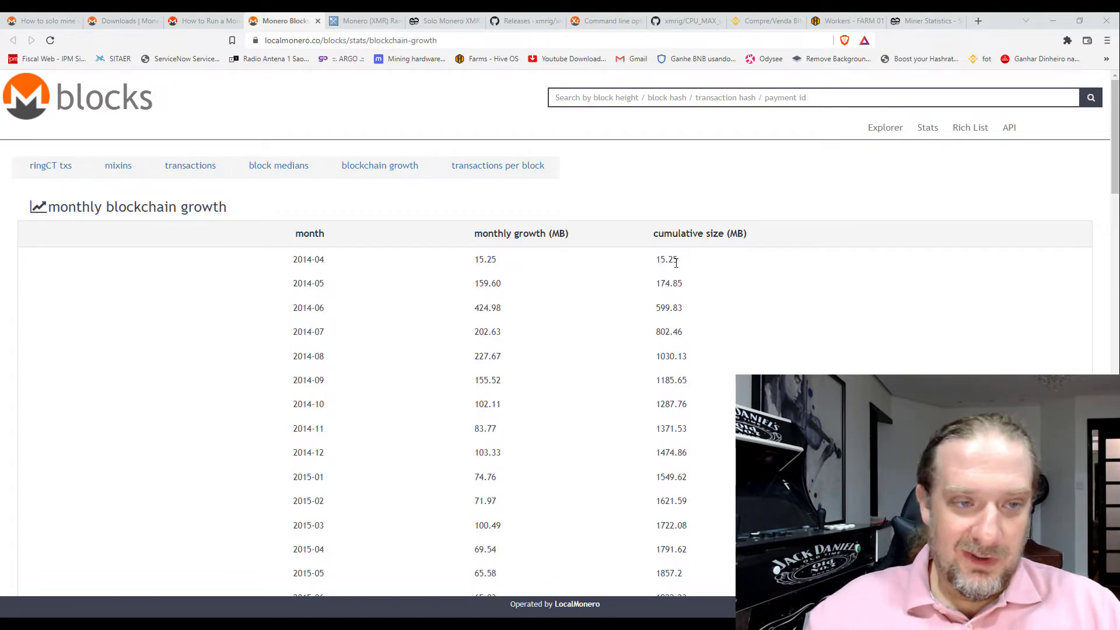
scroll(573, 313, "down", 20)
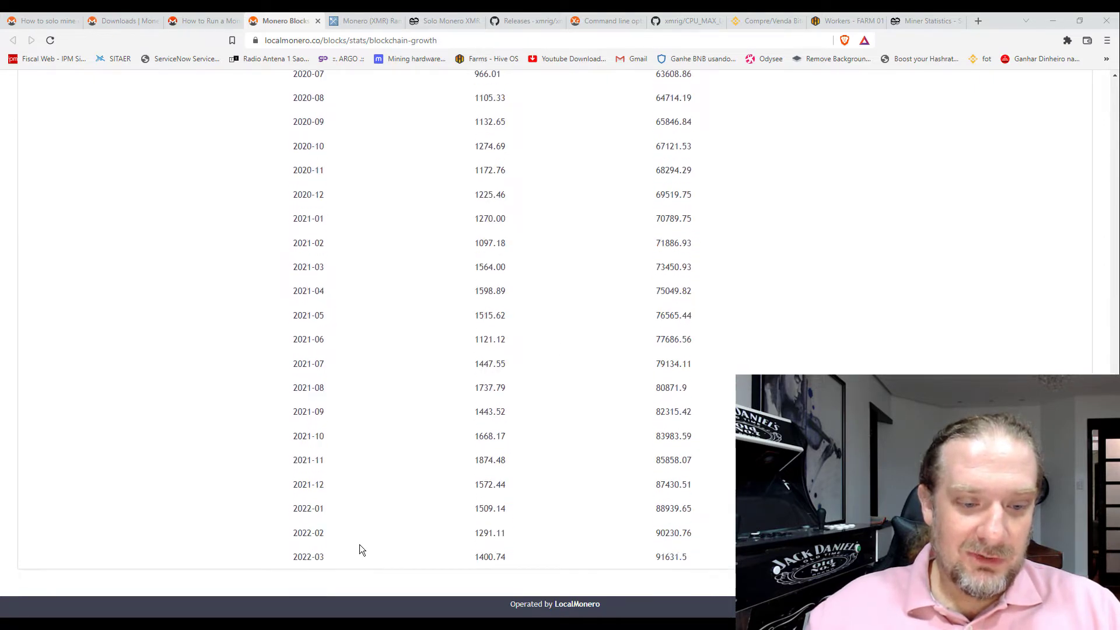
left_click_drag(331, 559, 278, 566)
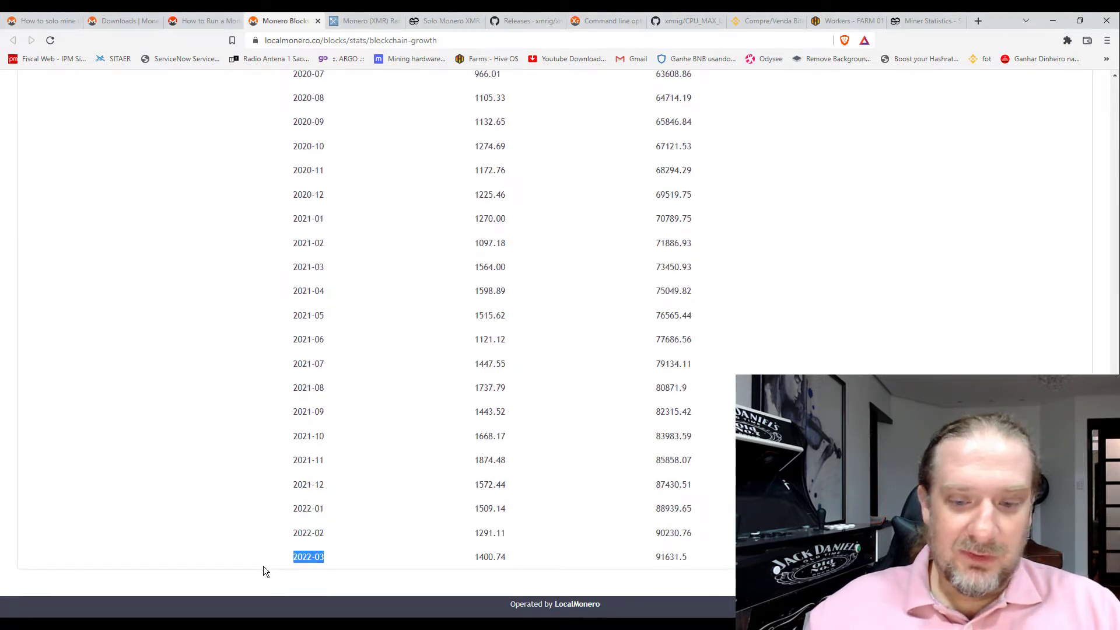
left_click_drag(687, 558, 665, 561)
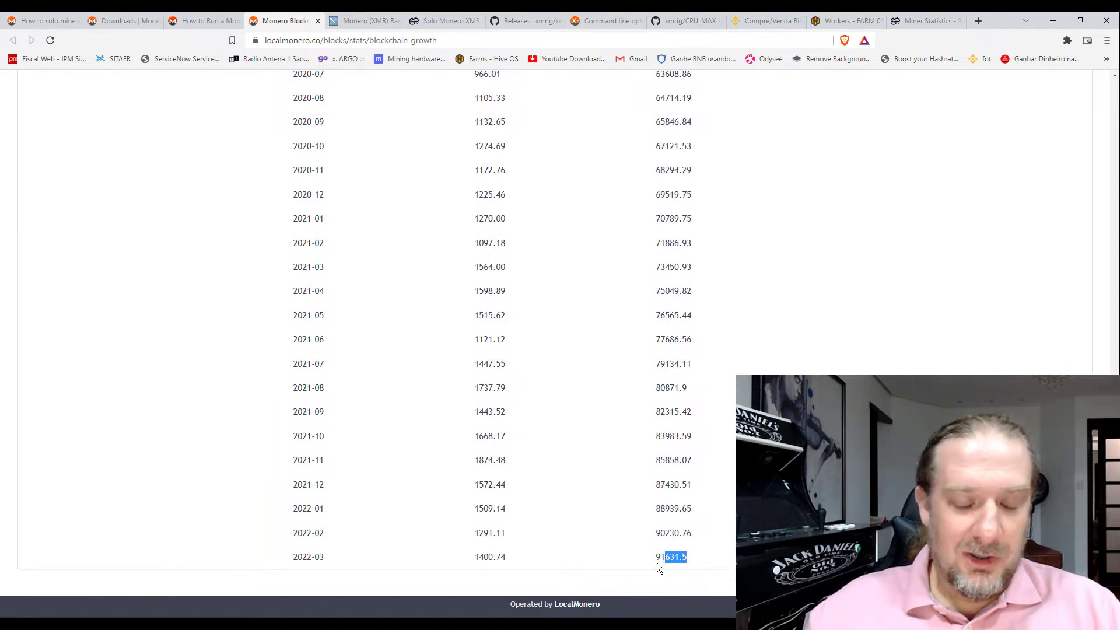
scroll(593, 413, "up", 2)
scroll(593, 413, "down", 2)
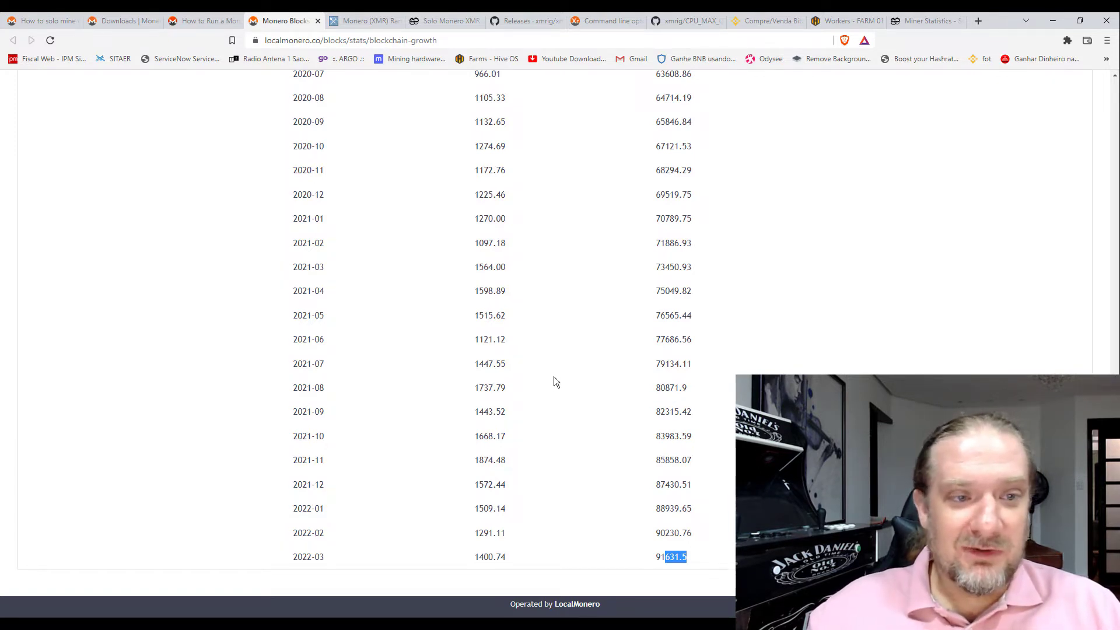
left_click(470, 419)
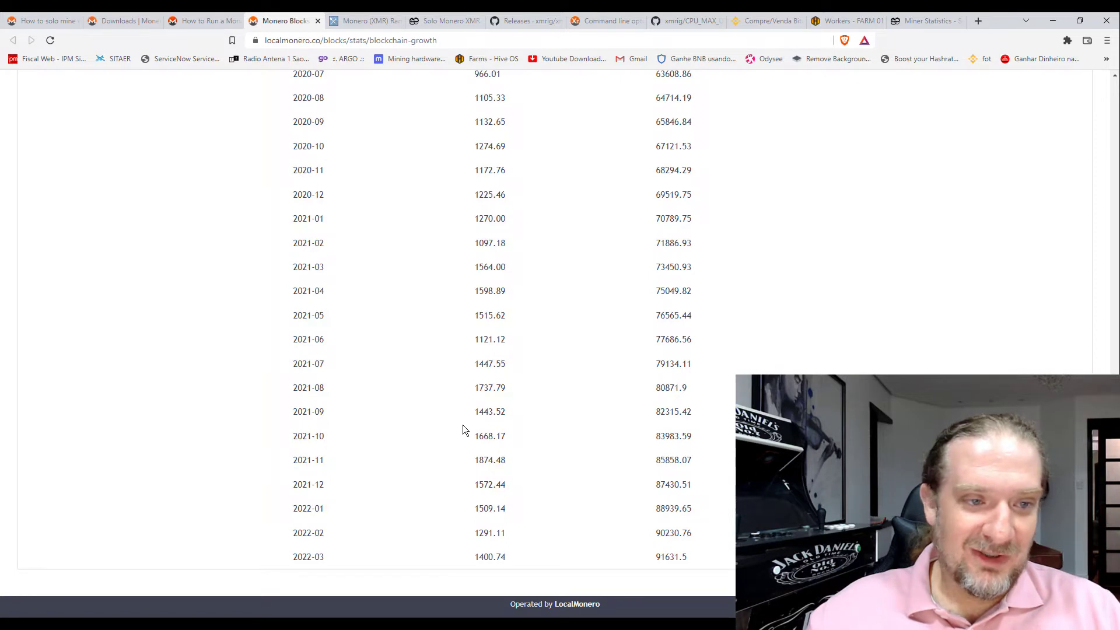
scroll(457, 430, "up", 1)
scroll(458, 432, "down", 1)
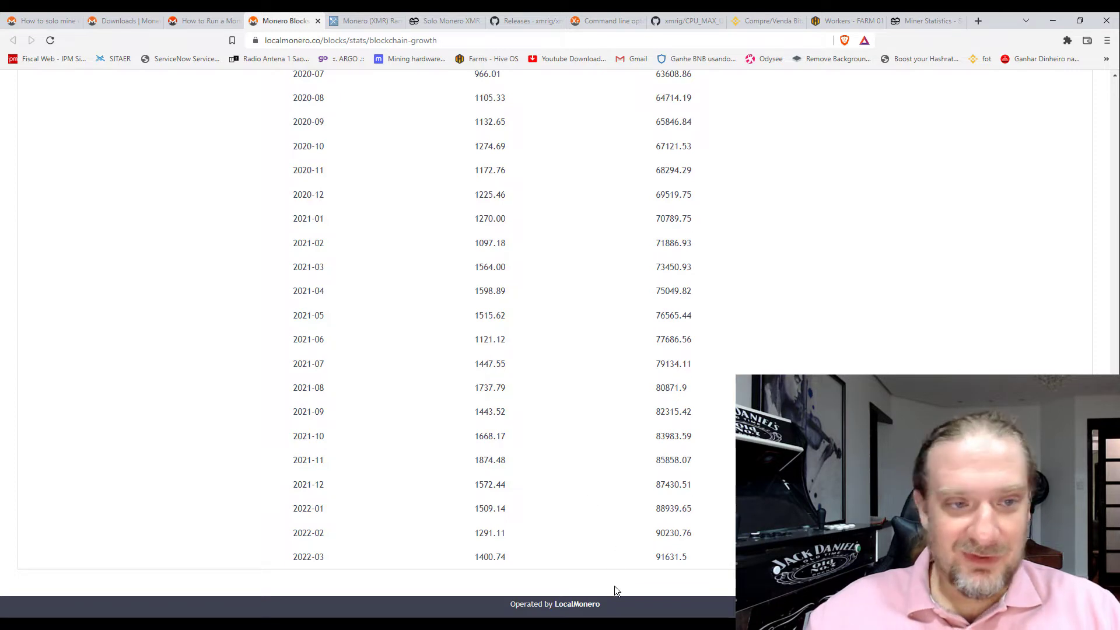
Step: Switch to the Monero GUI wallet and examine the account balances, the send form and the address book
key("alt+Tab")
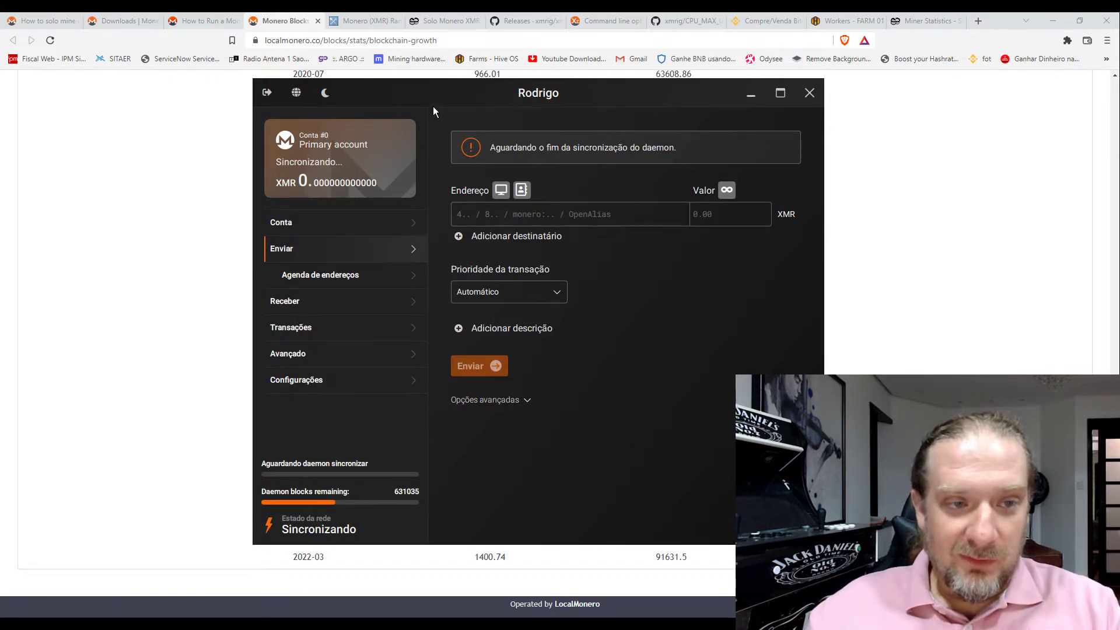
left_click_drag(433, 107, 408, 96)
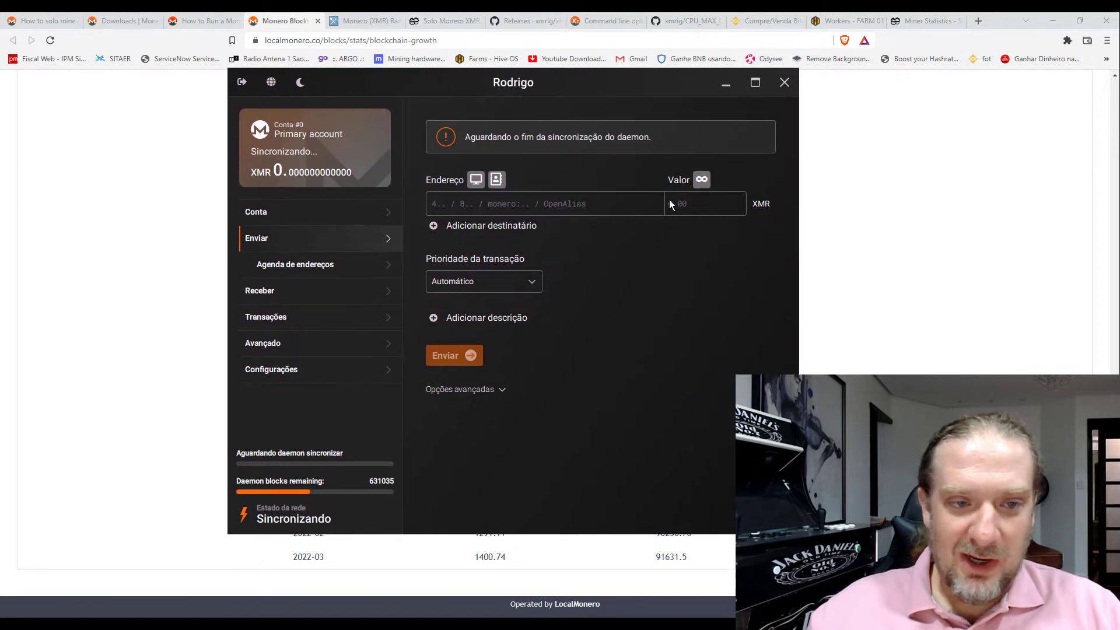
left_click(326, 215)
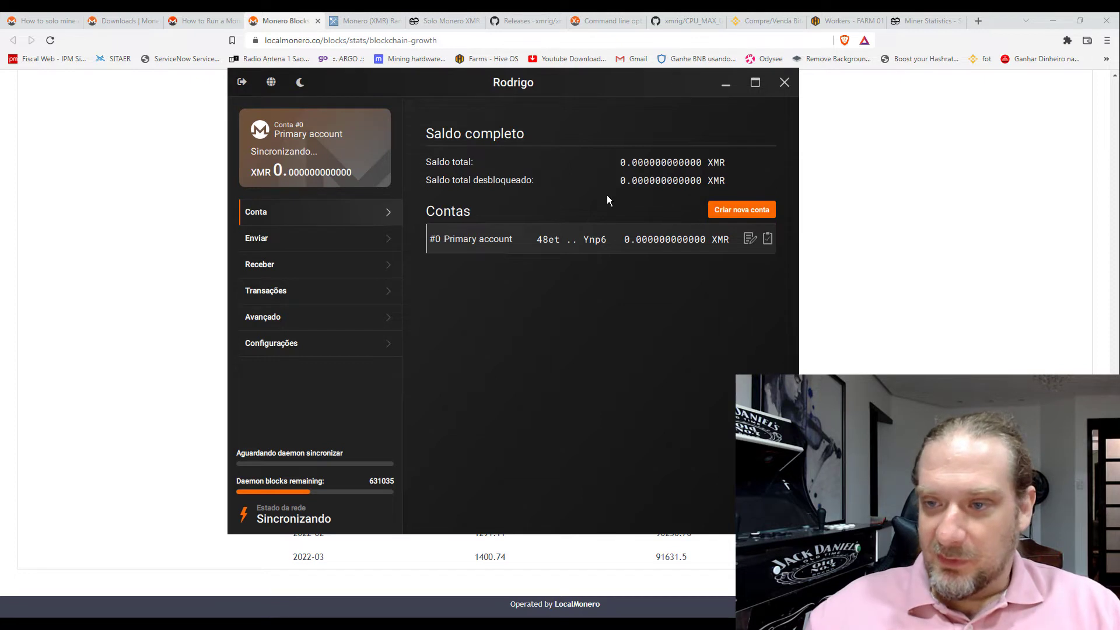
left_click(330, 239)
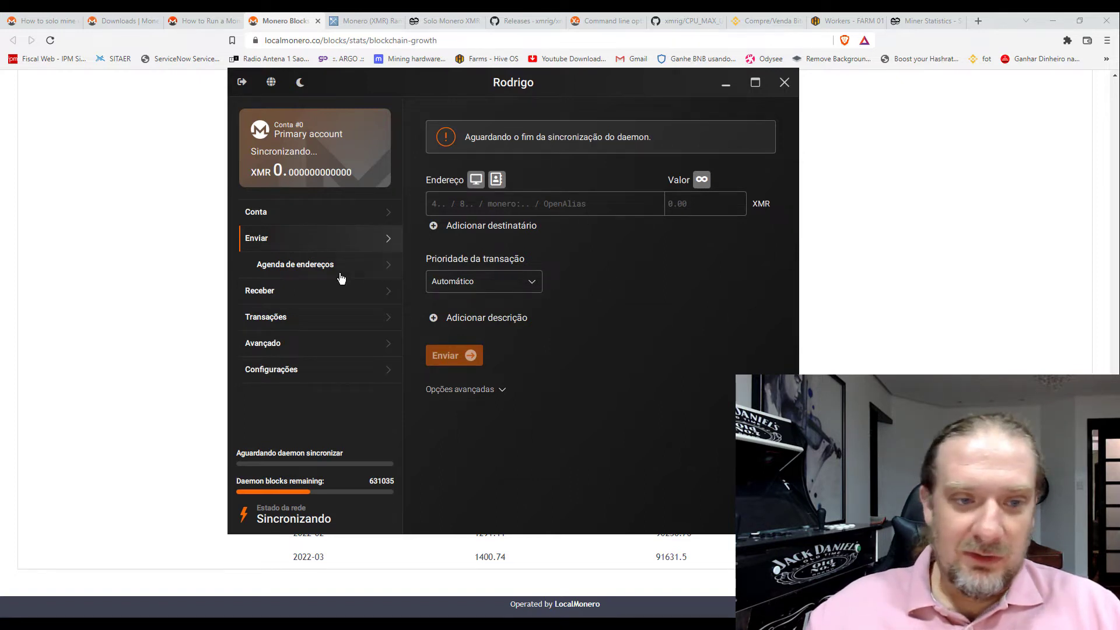
left_click(298, 270)
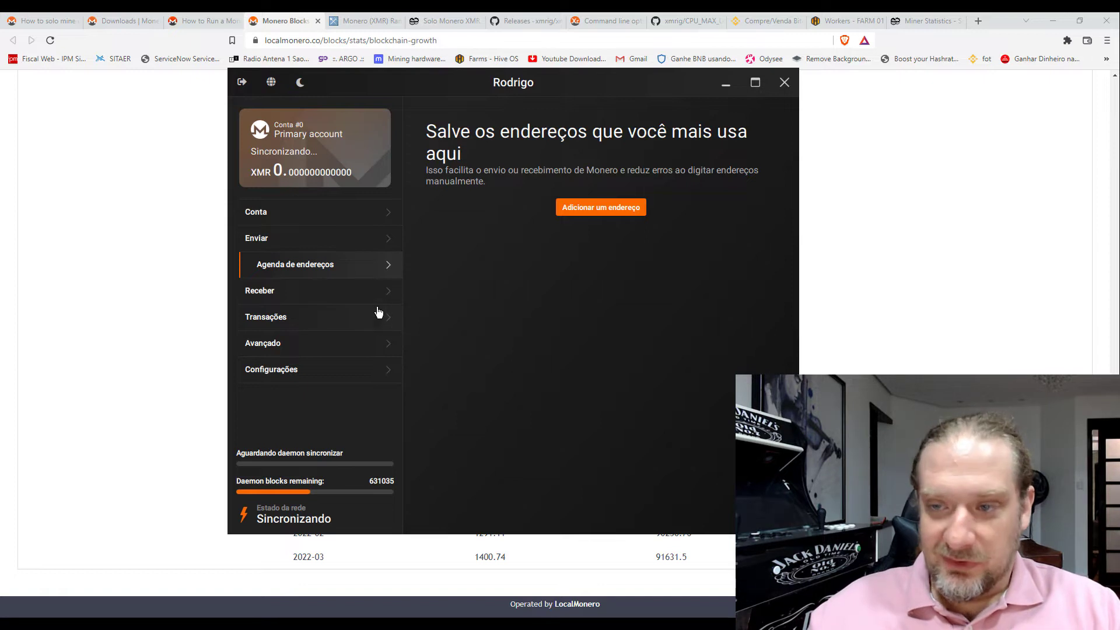
Step: View the wallet's receiving address, payment request form and transaction history, and open the local node settings
left_click(331, 303)
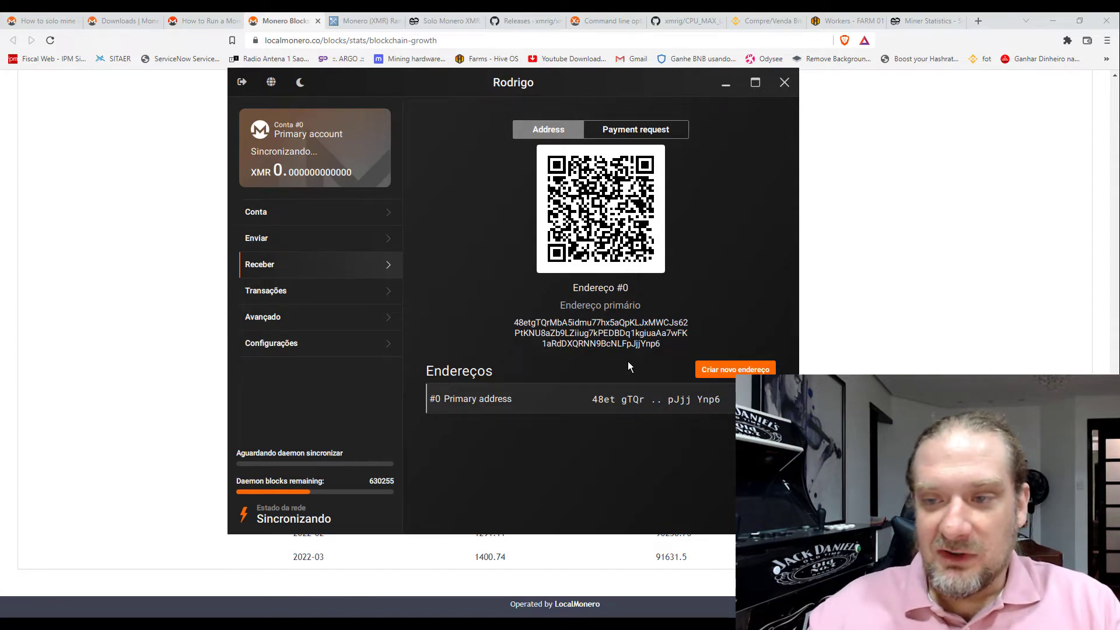
left_click(630, 131)
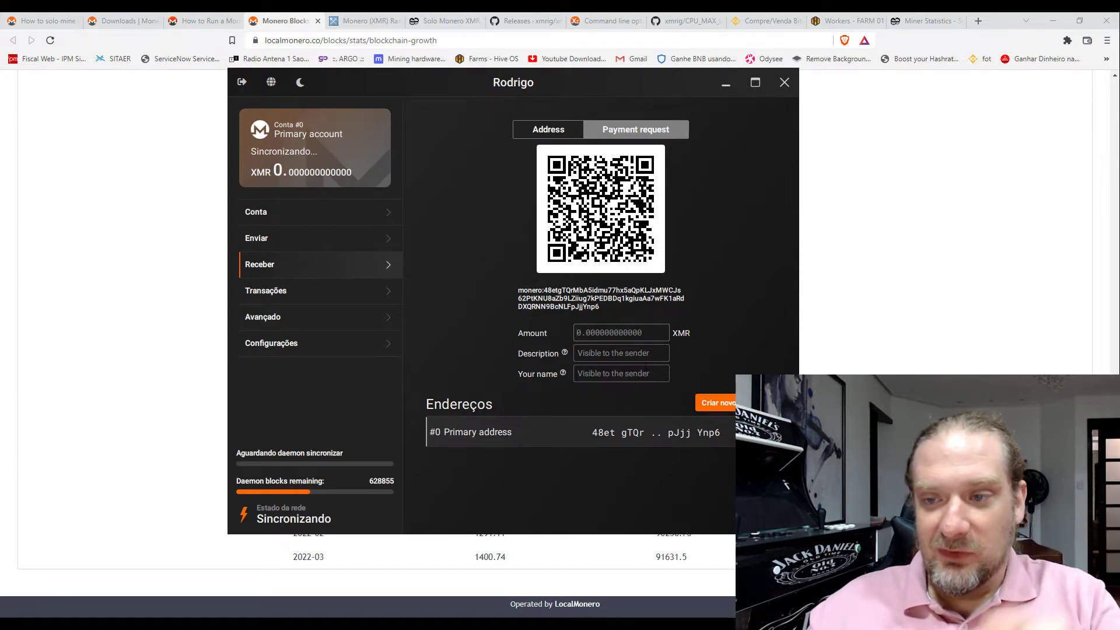
left_click(328, 296)
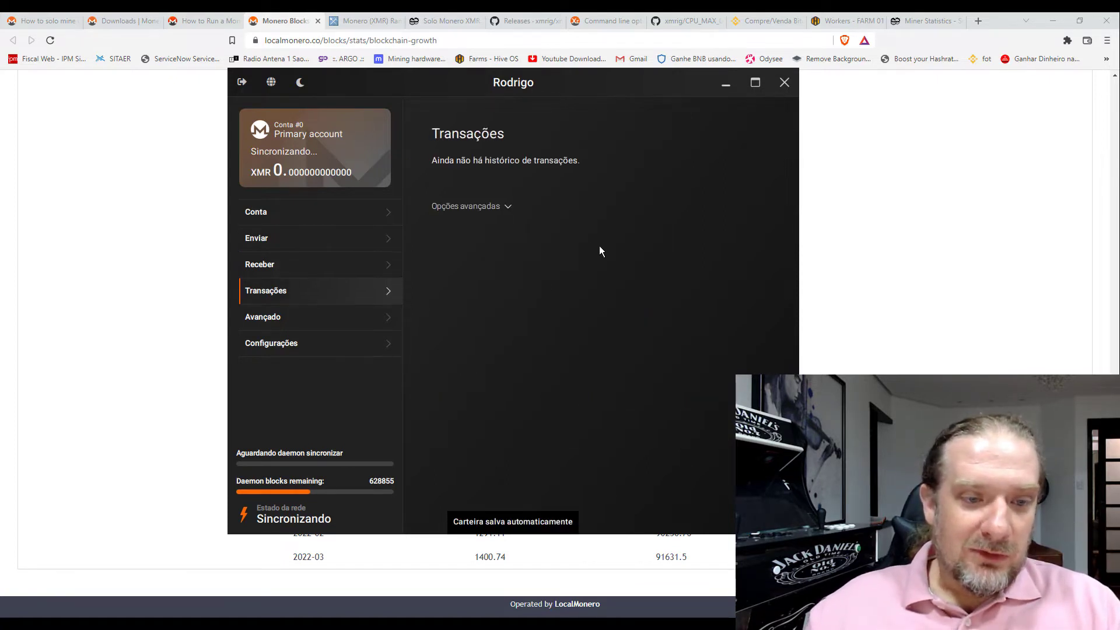
left_click(376, 350)
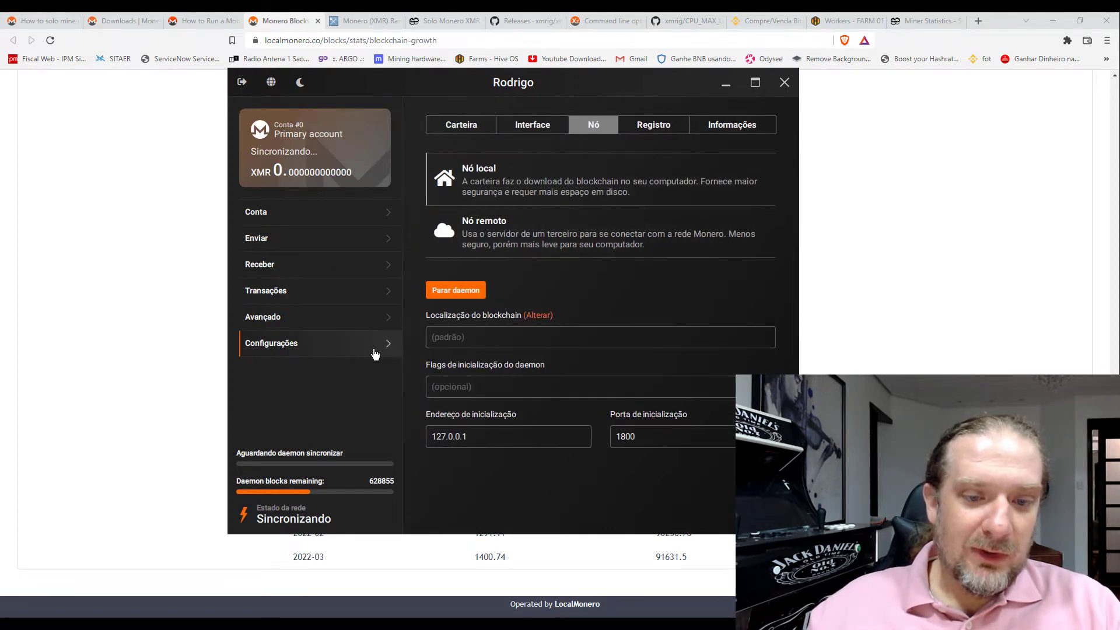
Step: View the wallet settings and the merchant mode page with its payment QR code and amount field, and exit merchant mode
left_click(460, 123)
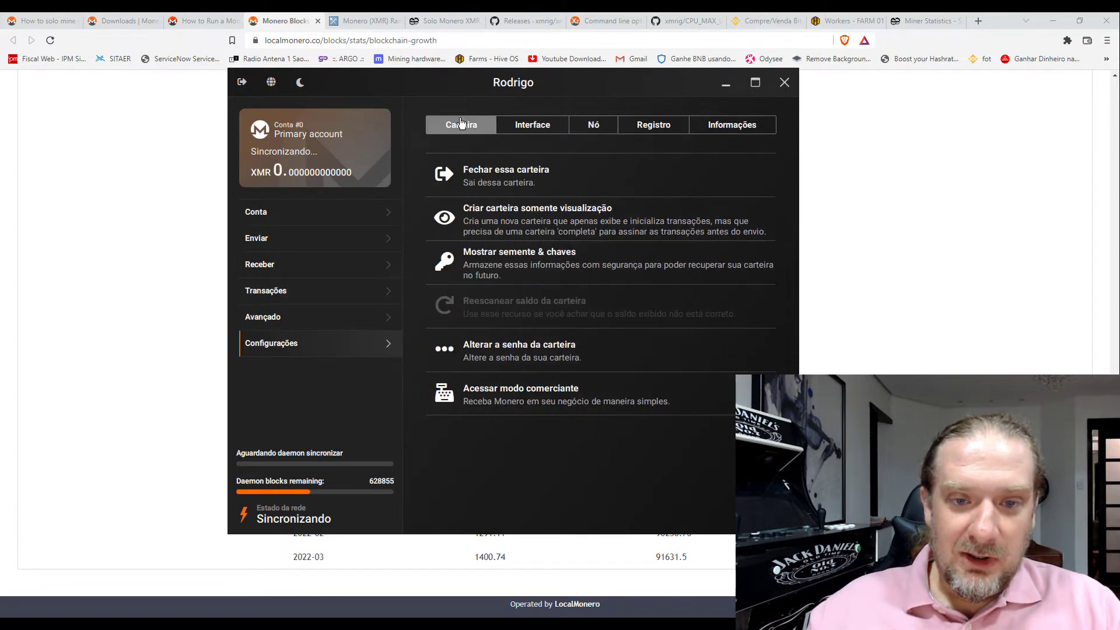
left_click(492, 401)
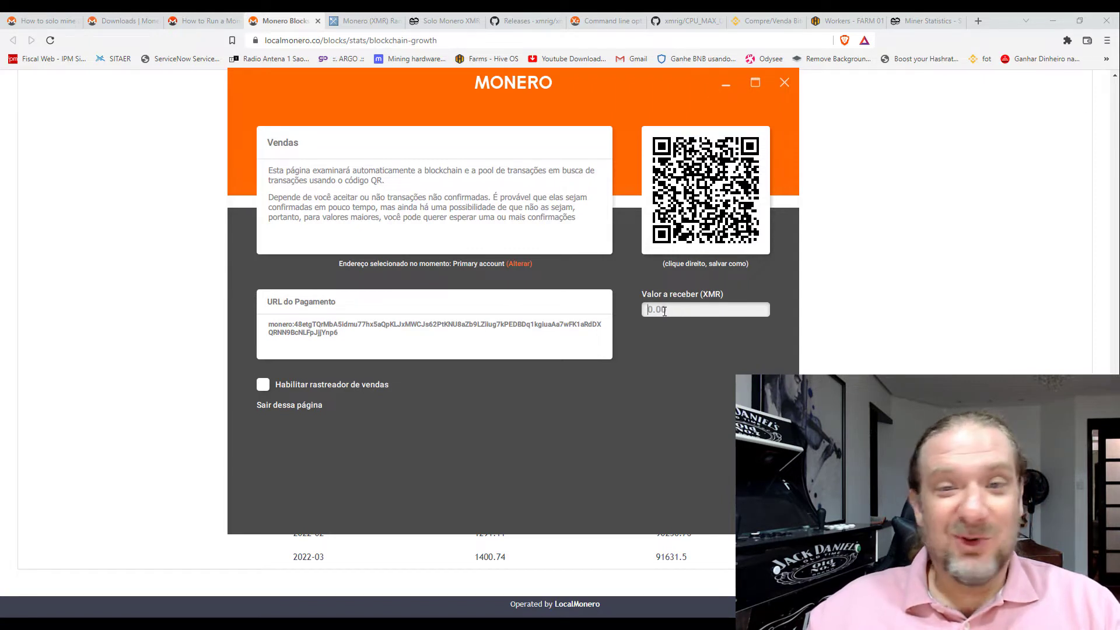
left_click(663, 309)
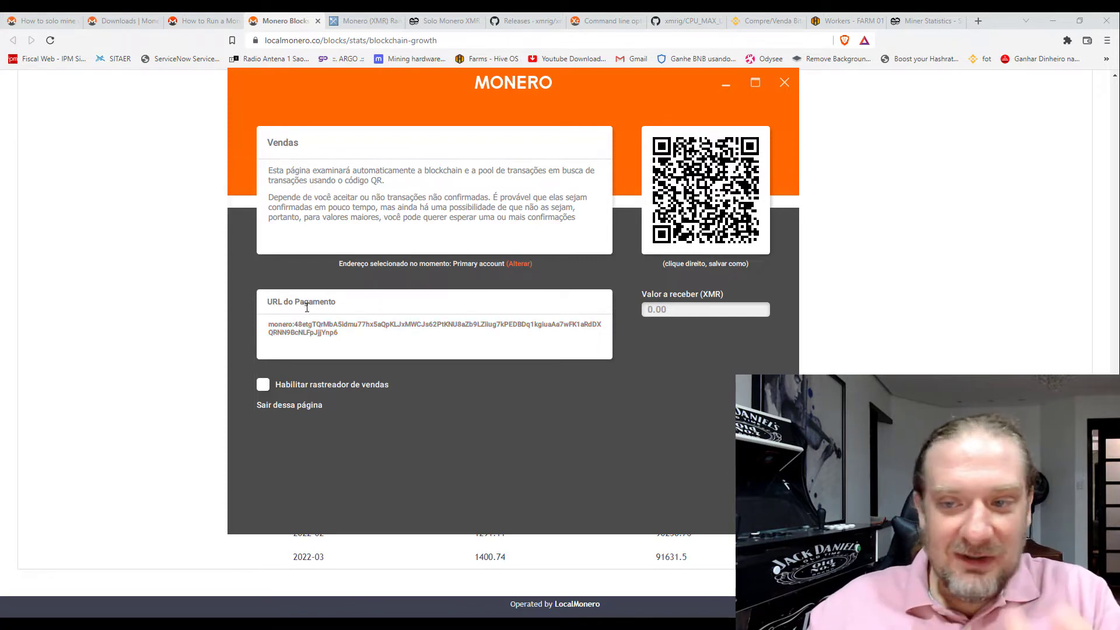
left_click(298, 406)
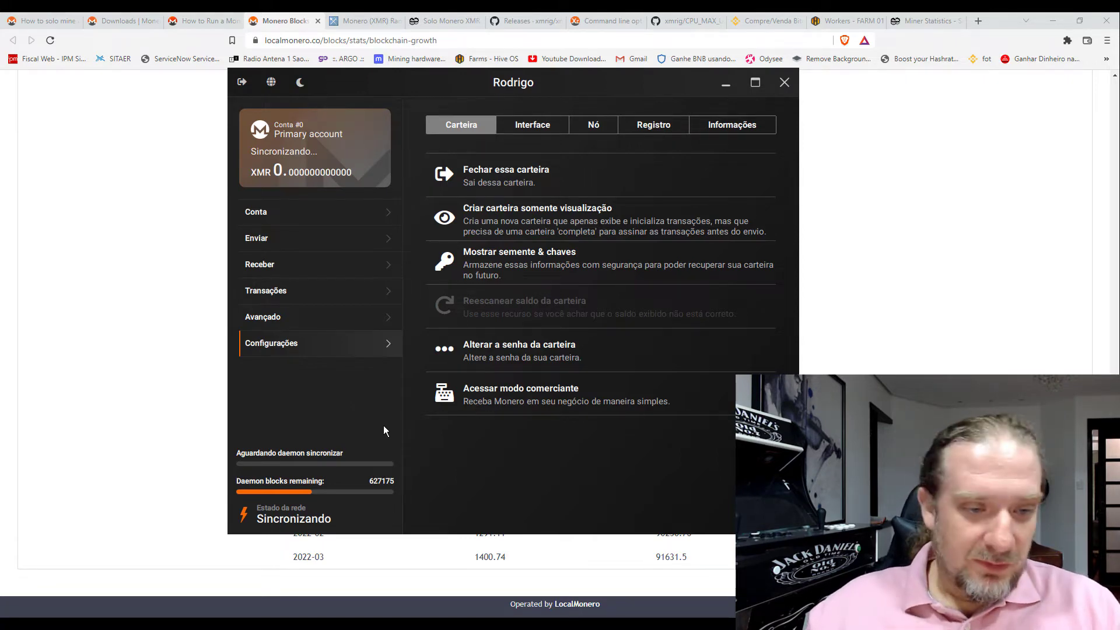
Step: Open the solo mining page in the wallet's advanced section and reduce the CPU threads to 6
left_click(273, 325)
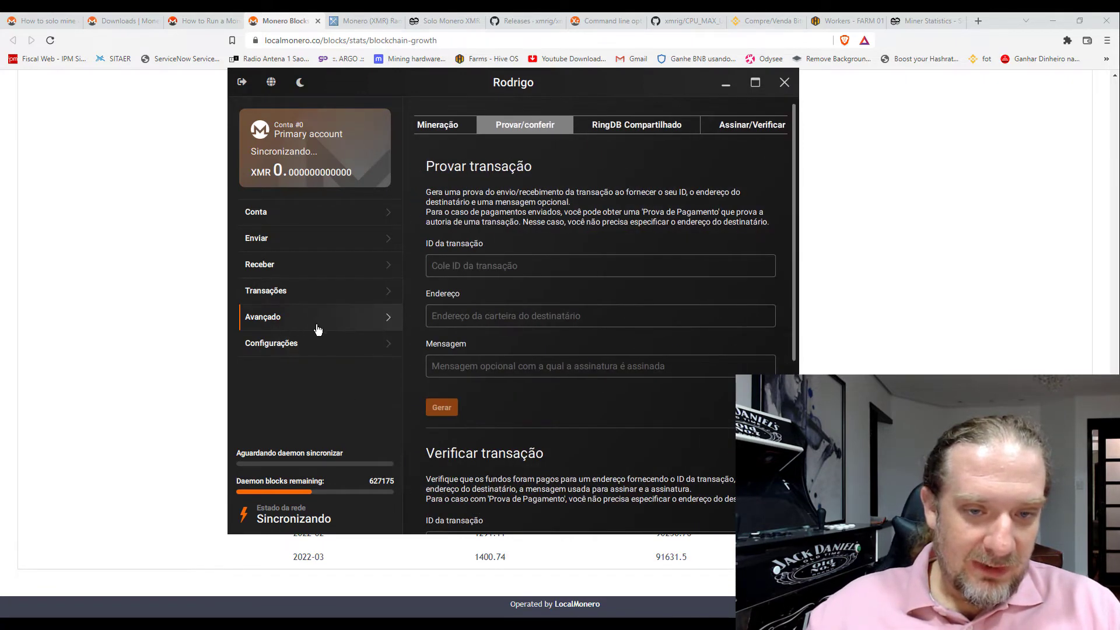
left_click(448, 129)
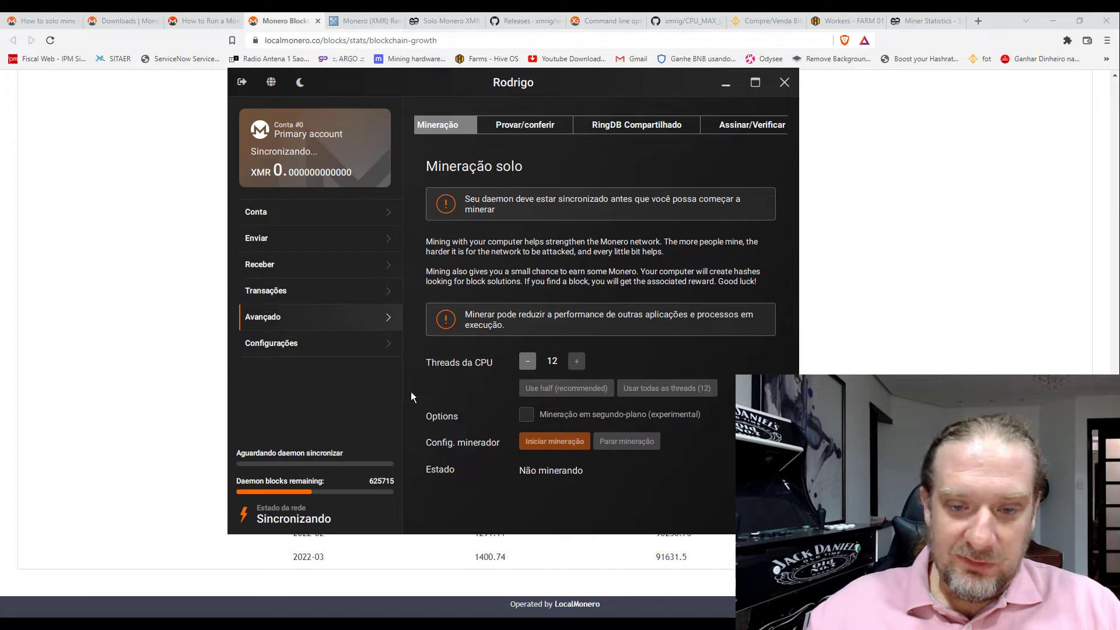
left_click(531, 361)
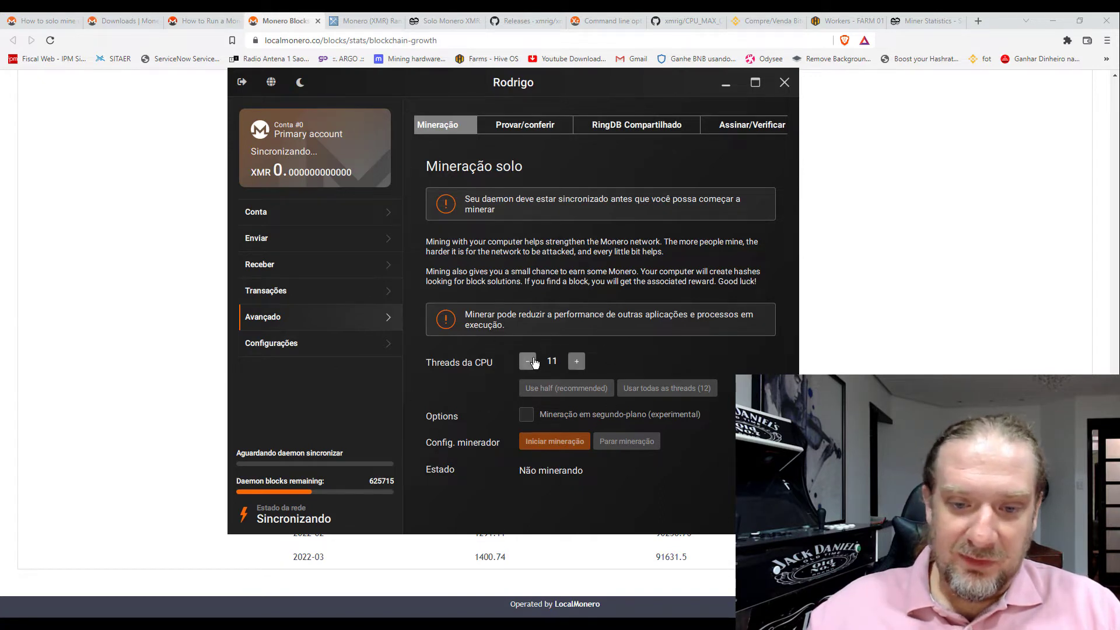
left_click(531, 361)
left_click(530, 361)
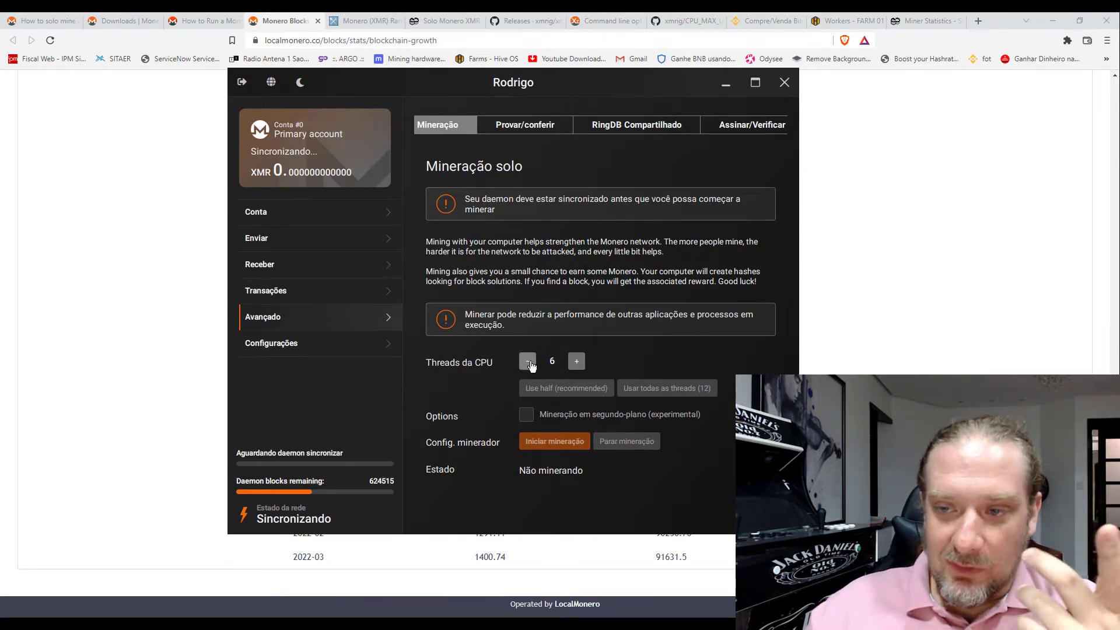
Step: Switch to Task Manager, examine the CPU usage graphs per logical processor, and return to the wallet's solo mining page
key("ctrl")
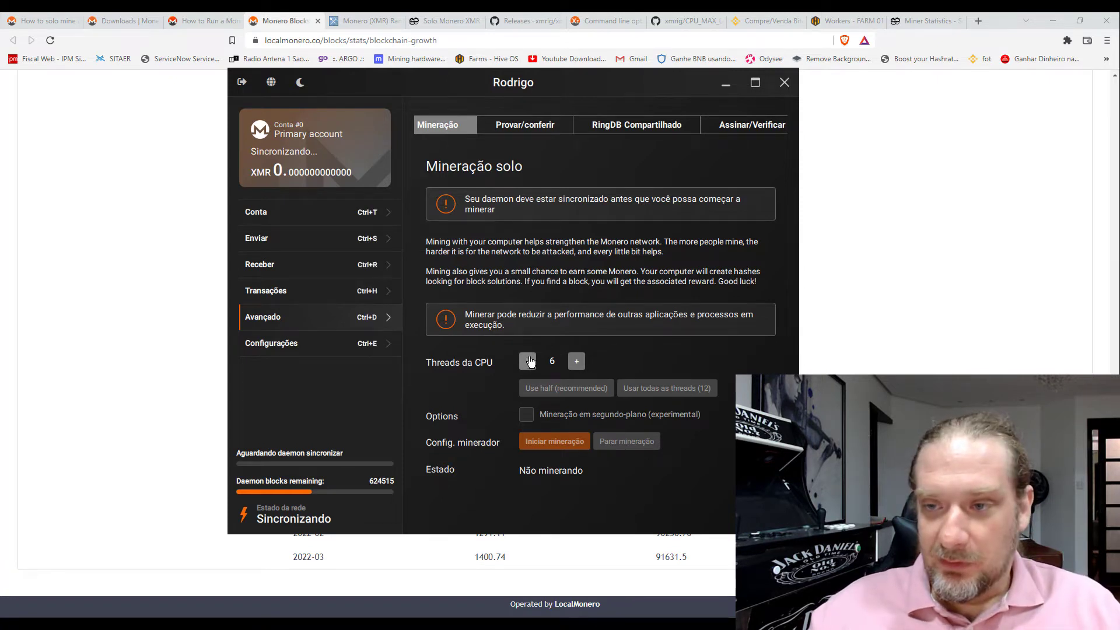
key("ctrl+shift+Escape")
left_click_drag(743, 153, 504, 133)
left_click(584, 159)
double_click(504, 133)
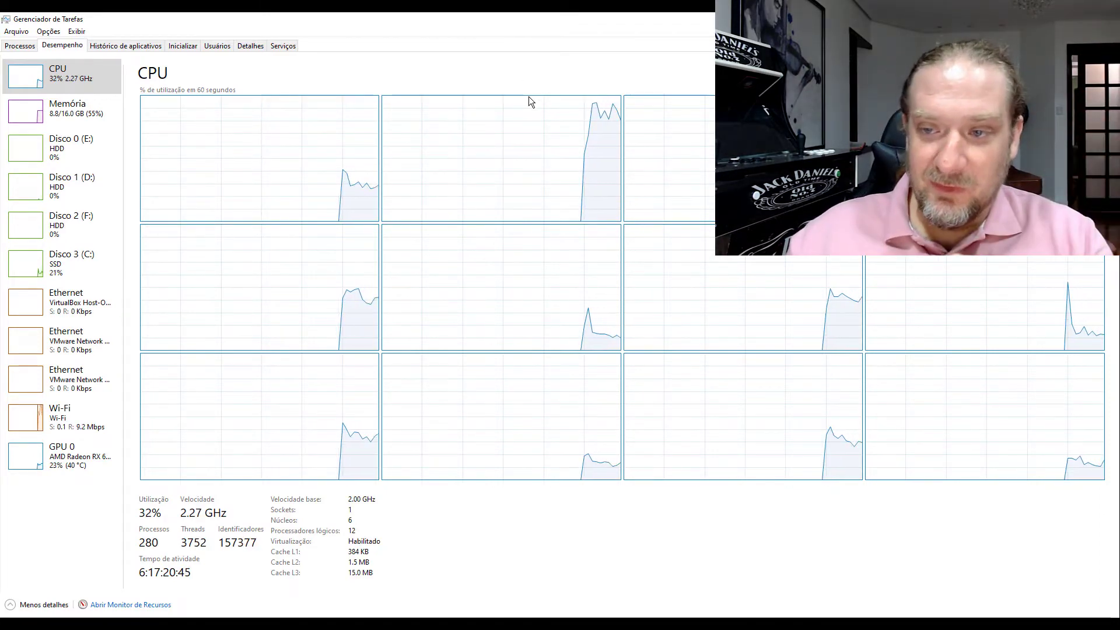
double_click(525, 14)
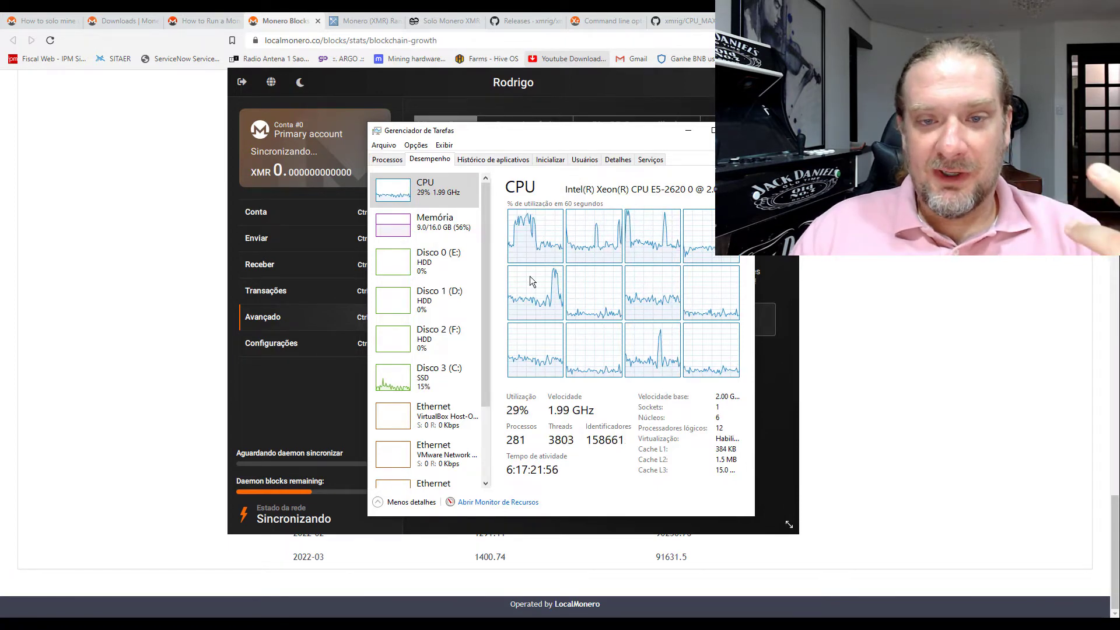
left_click_drag(559, 133, 506, 134)
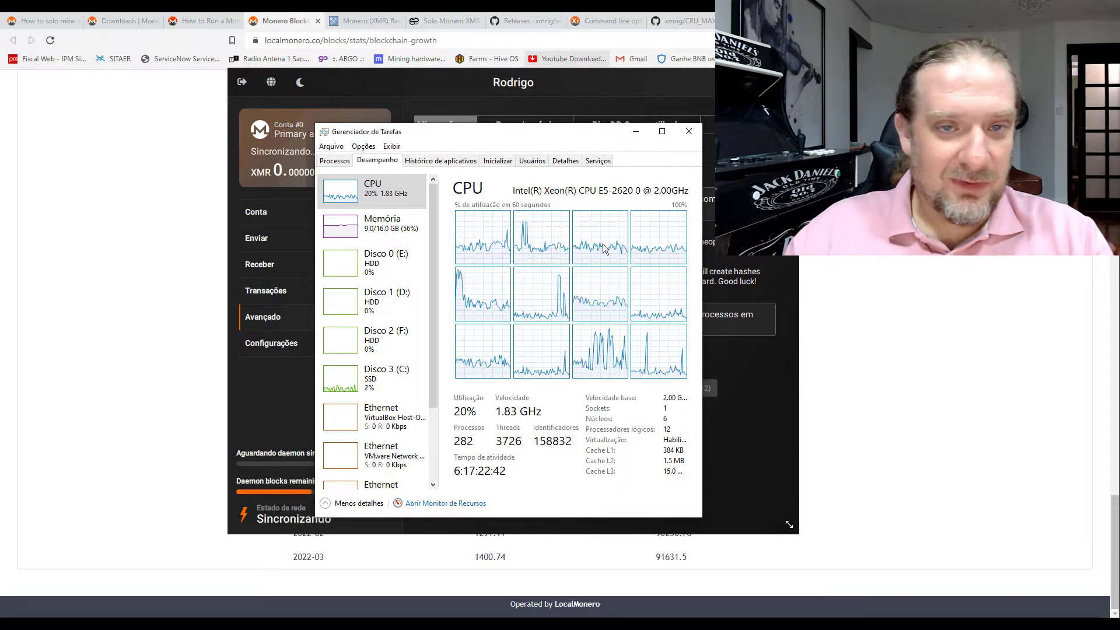
left_click(495, 86)
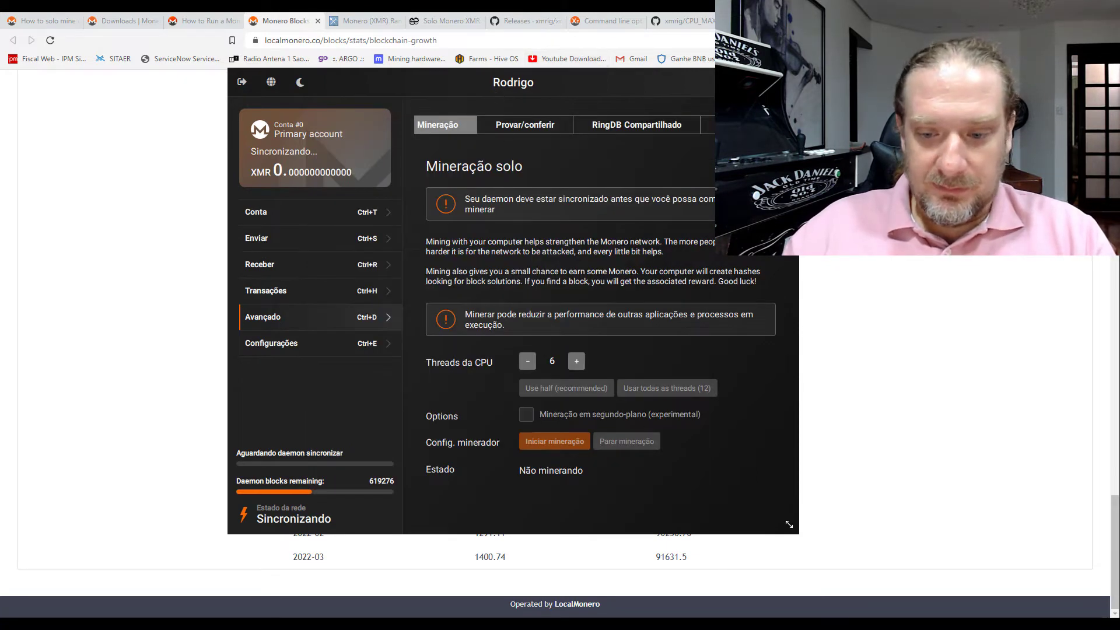
key("alt+Tab")
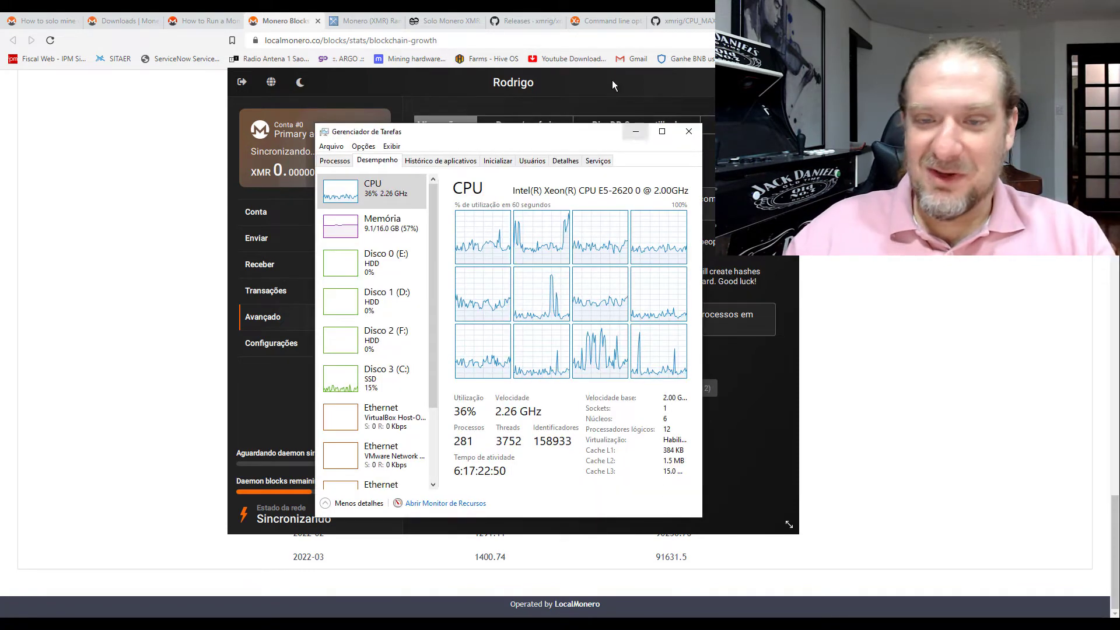
left_click(575, 93)
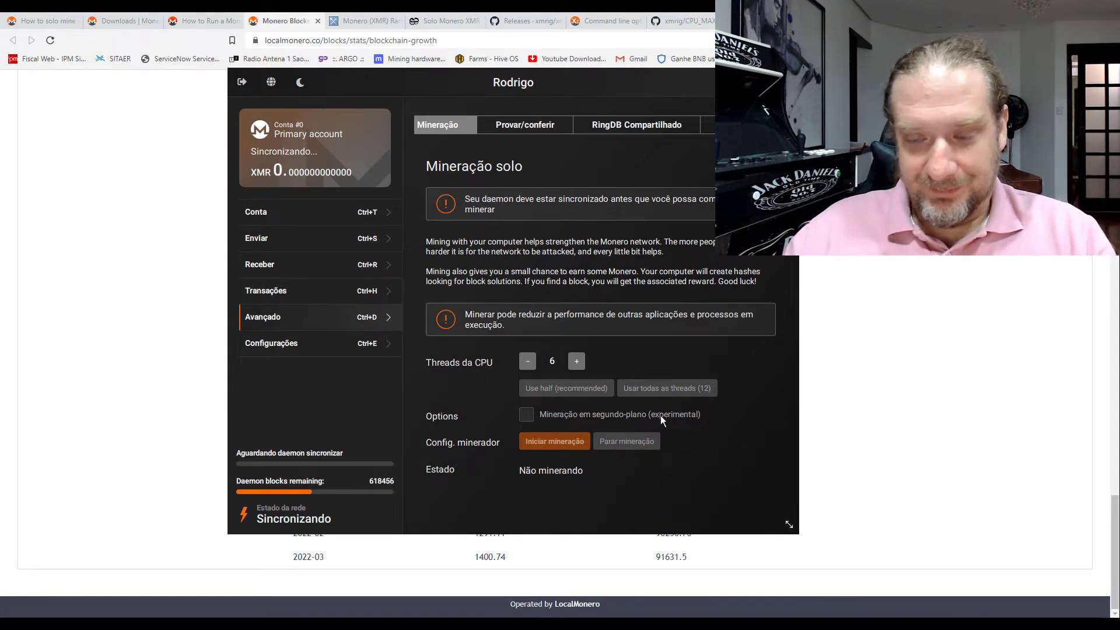
Step: Switch to the Snipping Tool capture to read the viewer's question about solo mining without a pool, and minimize it
key("alt+Tab")
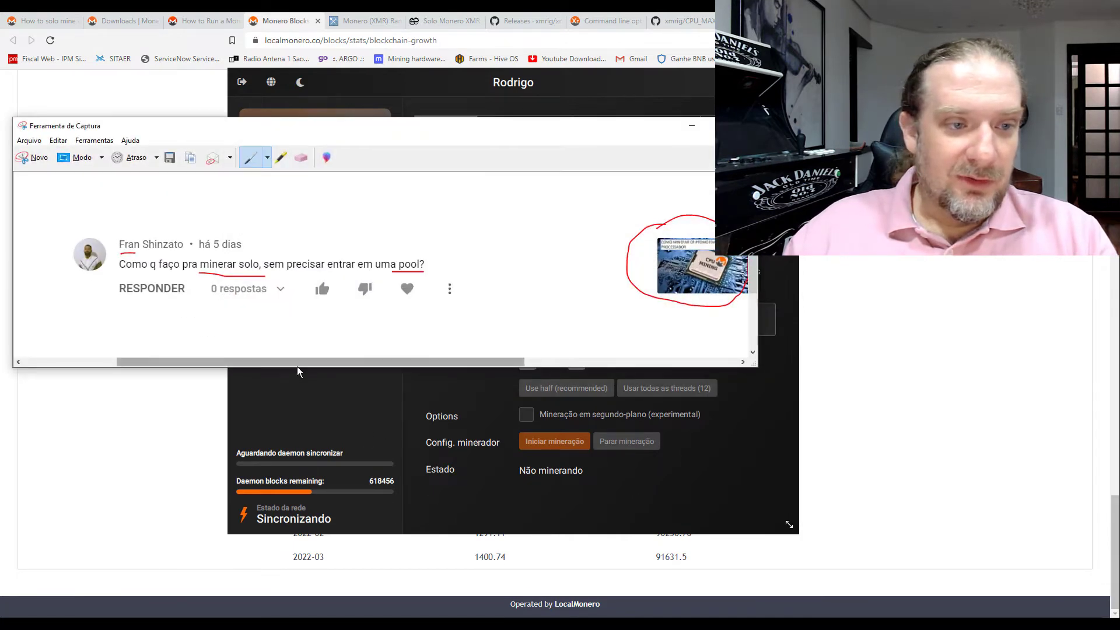
left_click(598, 99)
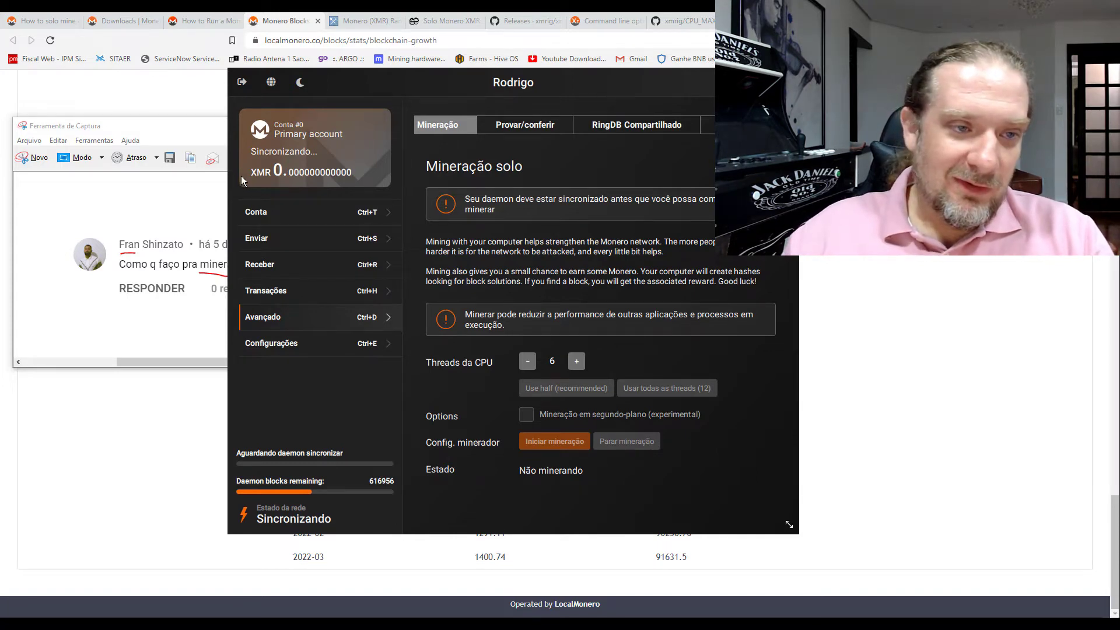
left_click(209, 123)
left_click(691, 126)
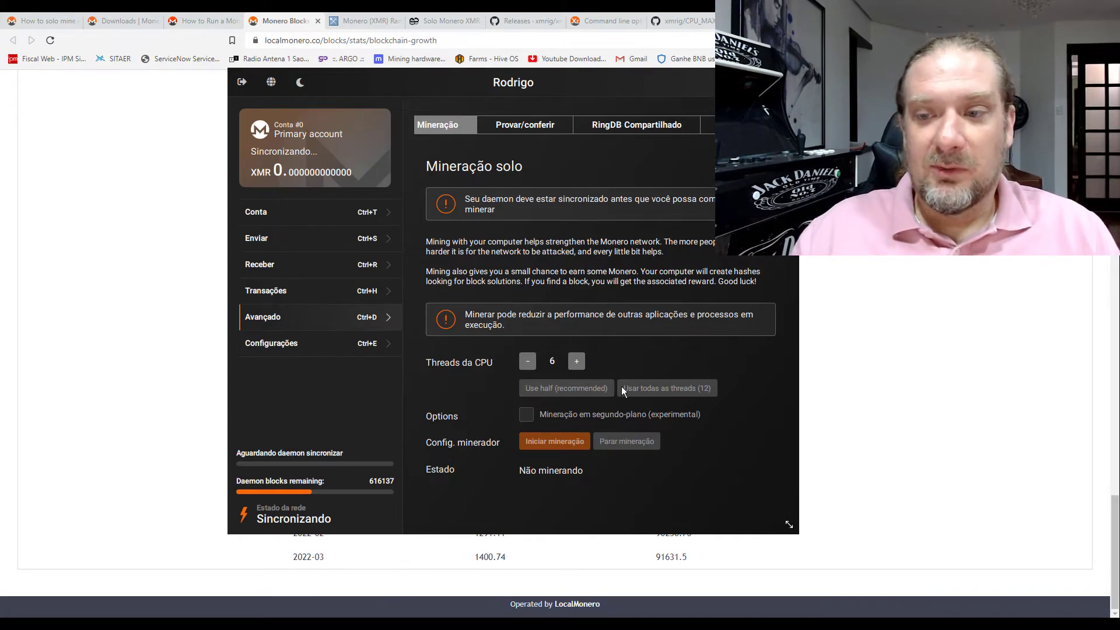
Step: Switch to the browser and examine the Monero pool ranking on MiningPoolStats
left_click(291, 16)
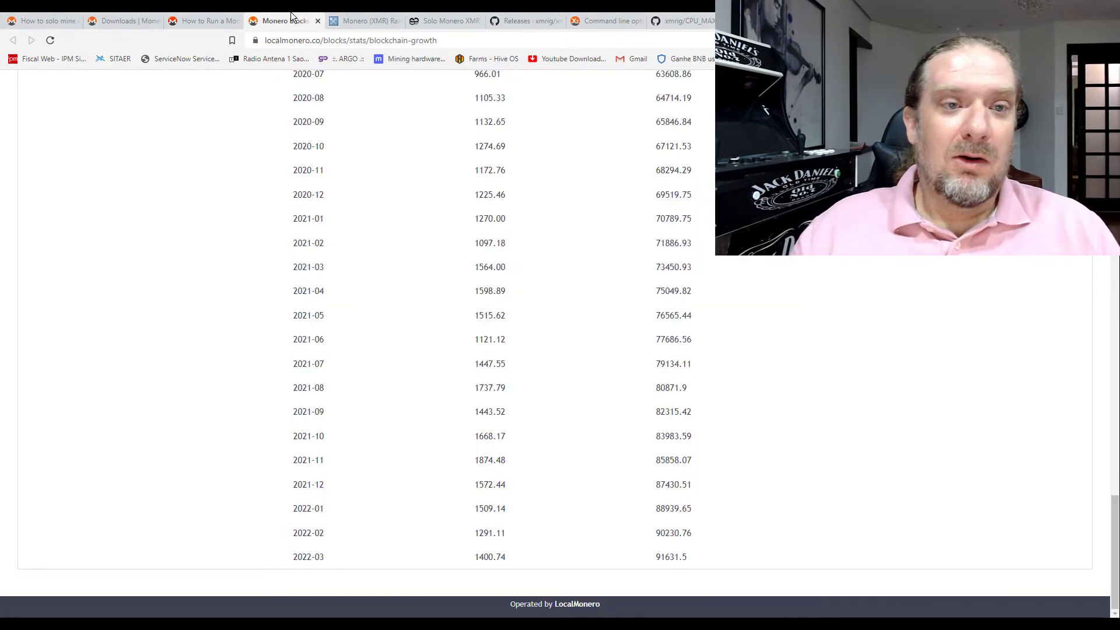
left_click(363, 21)
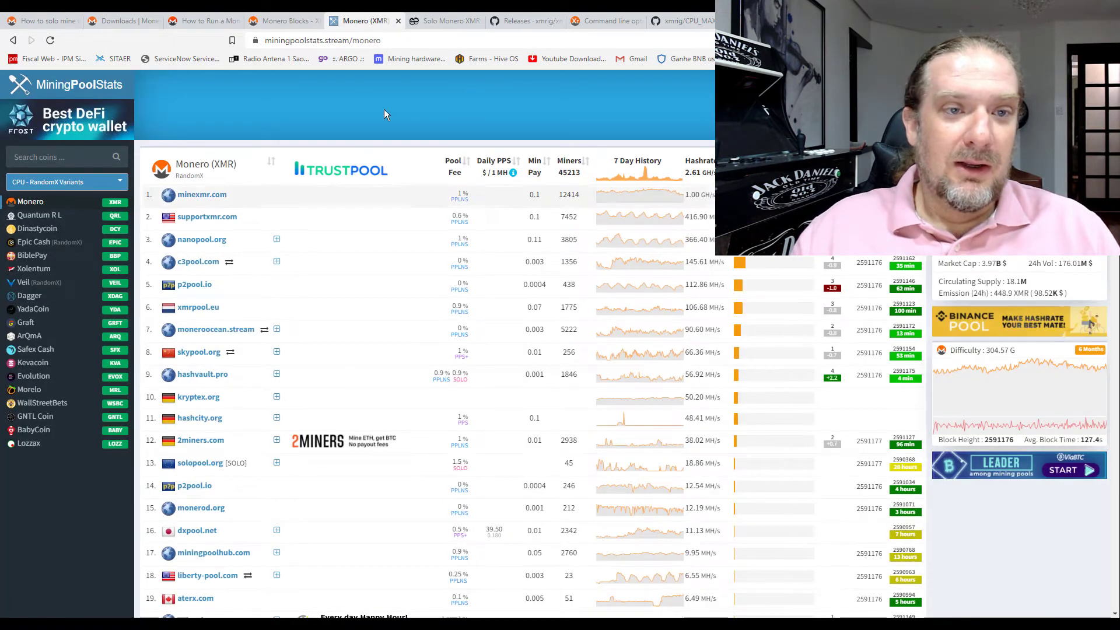
mouse_move(626, 365)
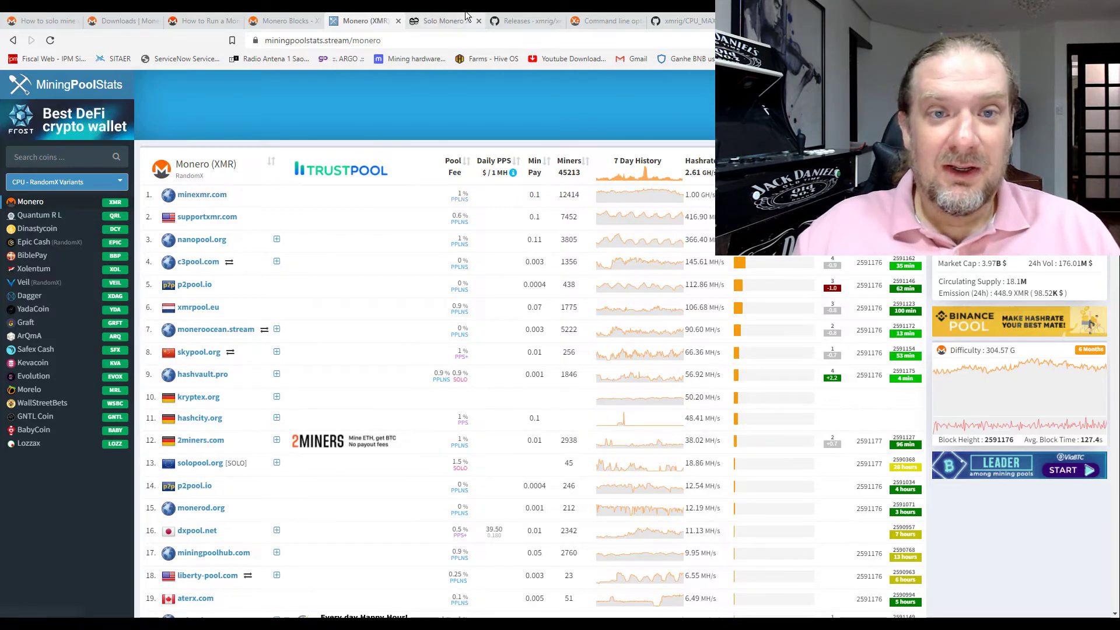
Step: Examine the 2Miners Monero SOLO pool dashboard, covering the mining servers, last block time, pool fee and block reward
key("ctrl+Tab")
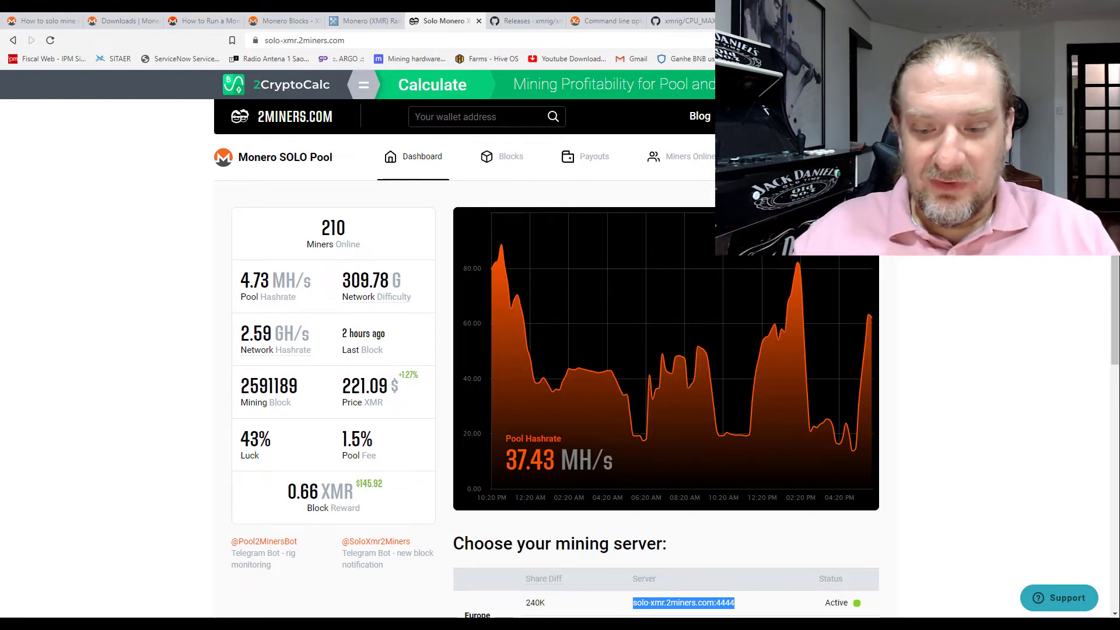
mouse_move(634, 462)
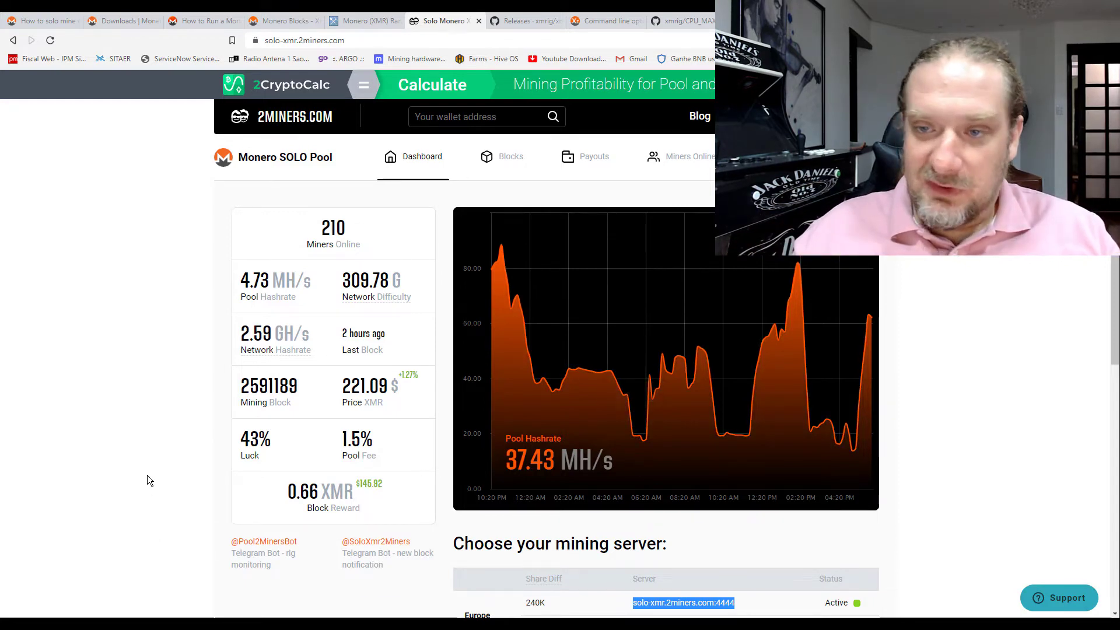
scroll(148, 480, "down", 3)
scroll(146, 466, "down", 1)
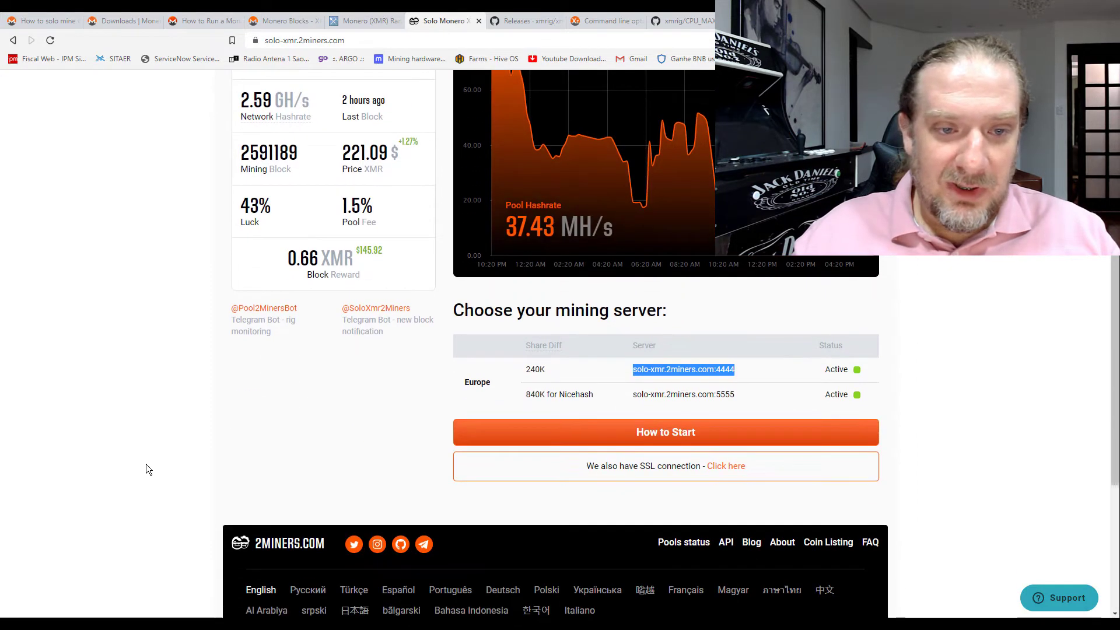
scroll(334, 369, "up", 2)
left_click_drag(241, 340, 384, 331)
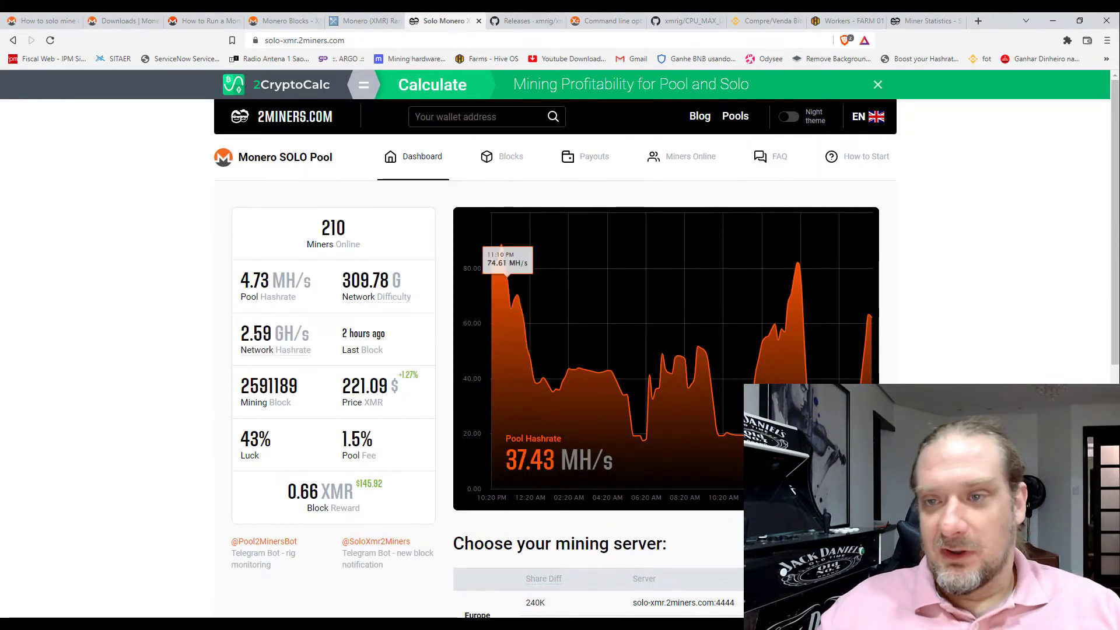
mouse_move(657, 394)
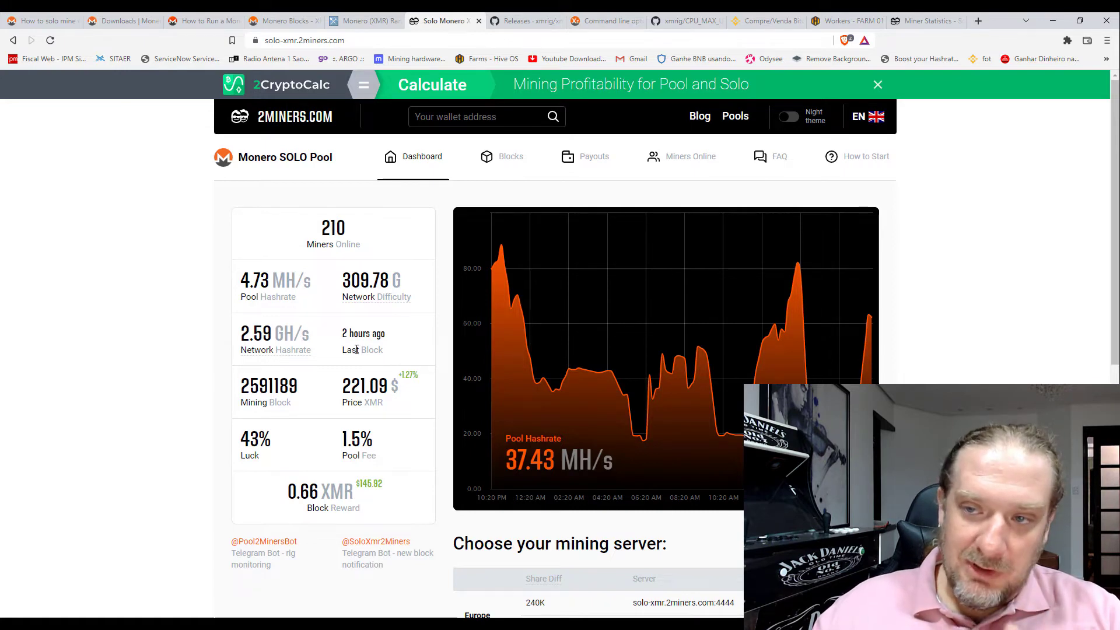
left_click_drag(343, 436, 362, 435)
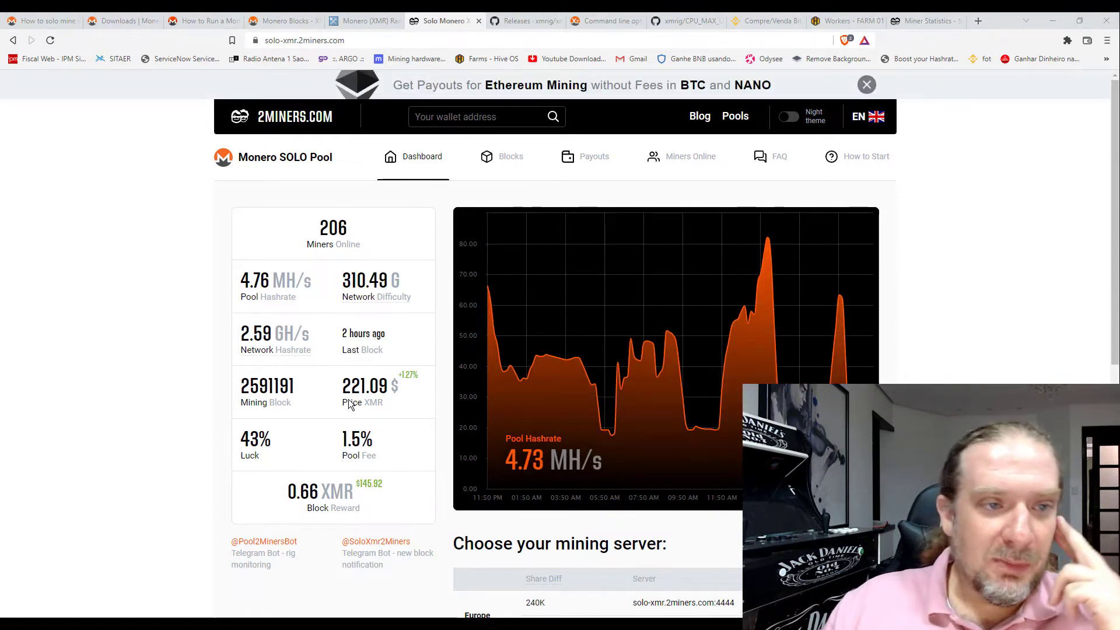
left_click_drag(283, 497, 374, 496)
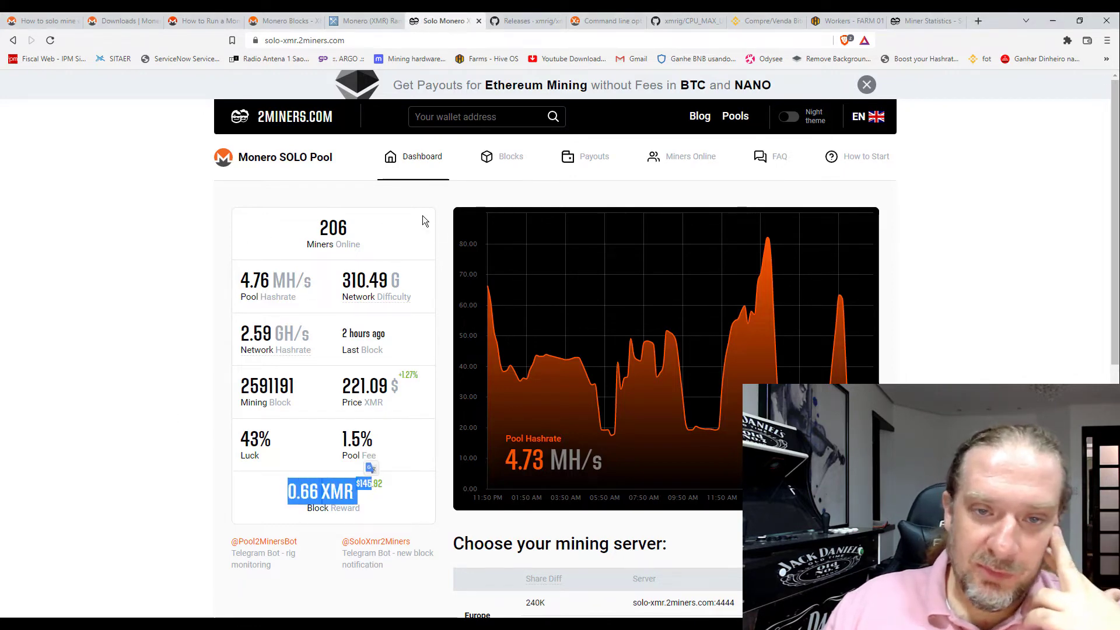
Step: Examine the solo pool's list of matured blocks, its luck chart and the reward earned for each block
left_click(508, 164)
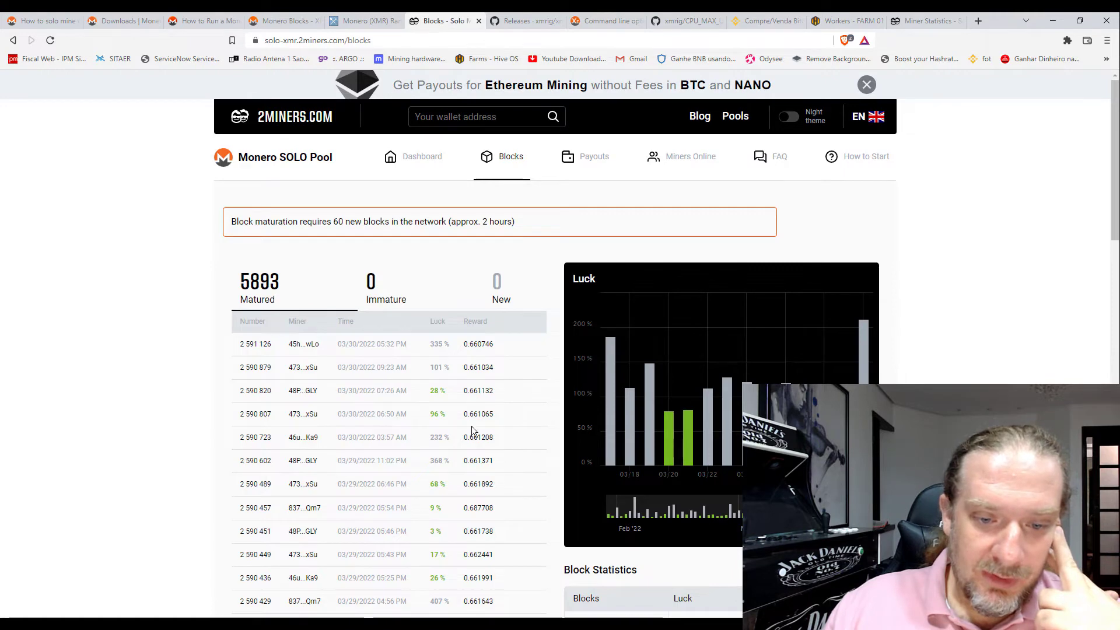
scroll(476, 467, "down", 1)
scroll(501, 522, "down", 1)
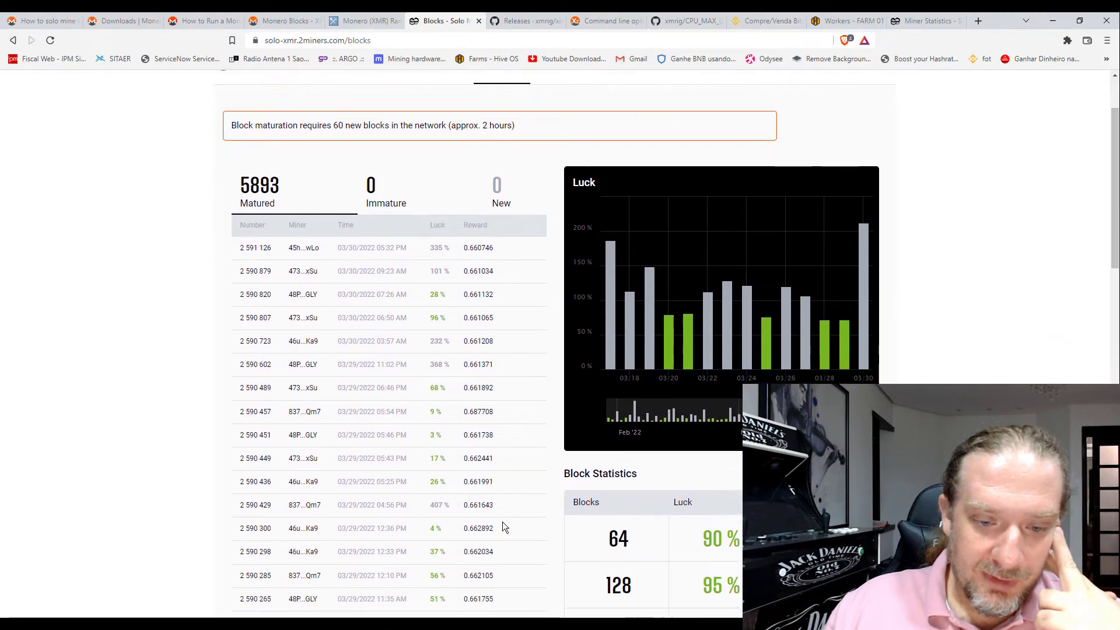
mouse_move(863, 227)
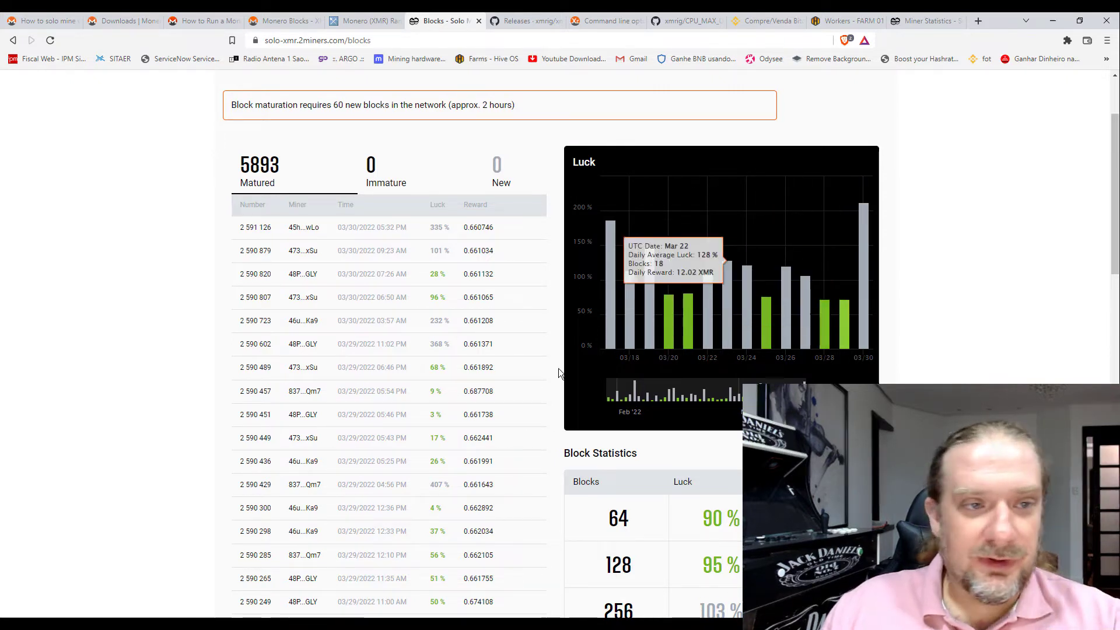
scroll(158, 370, "down", 3)
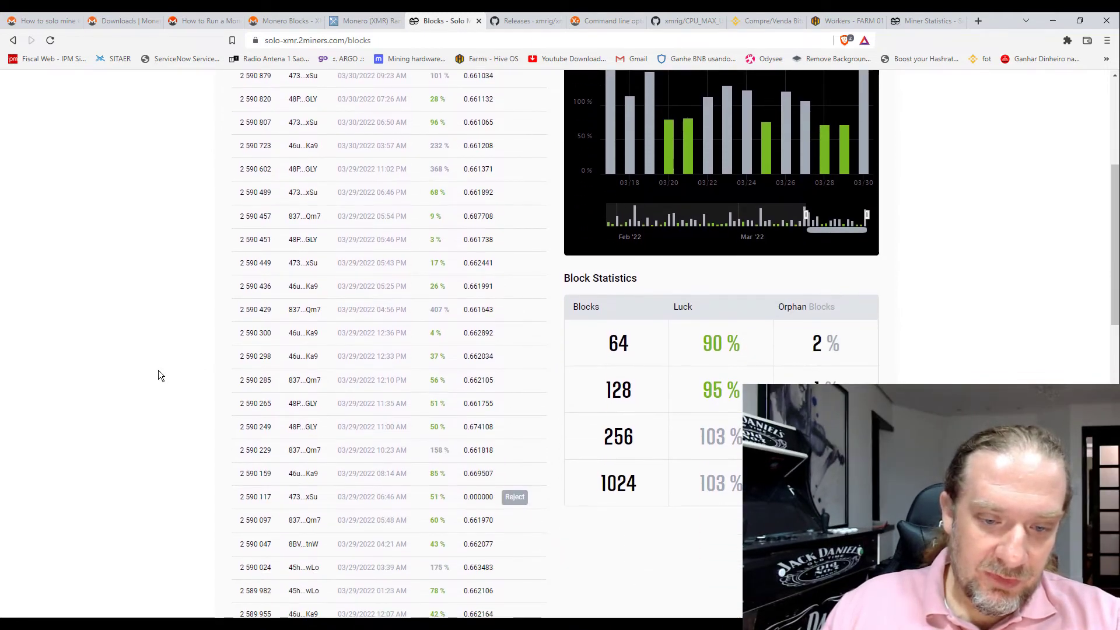
scroll(158, 370, "down", 1)
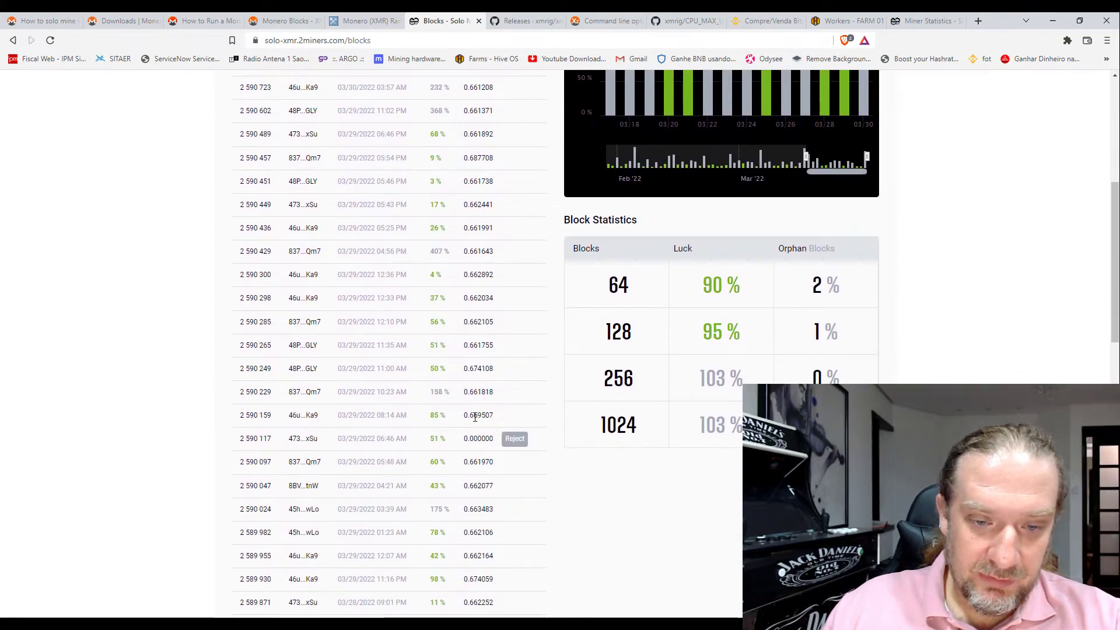
left_click_drag(466, 415, 494, 415)
scroll(567, 425, "down", 5)
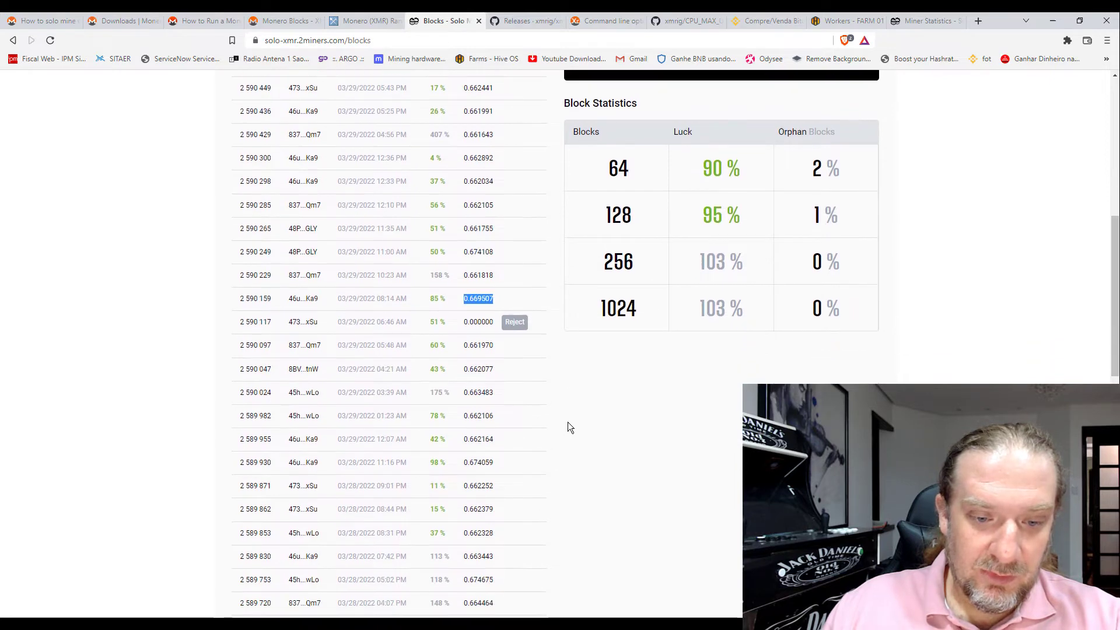
scroll(566, 430, "down", 2)
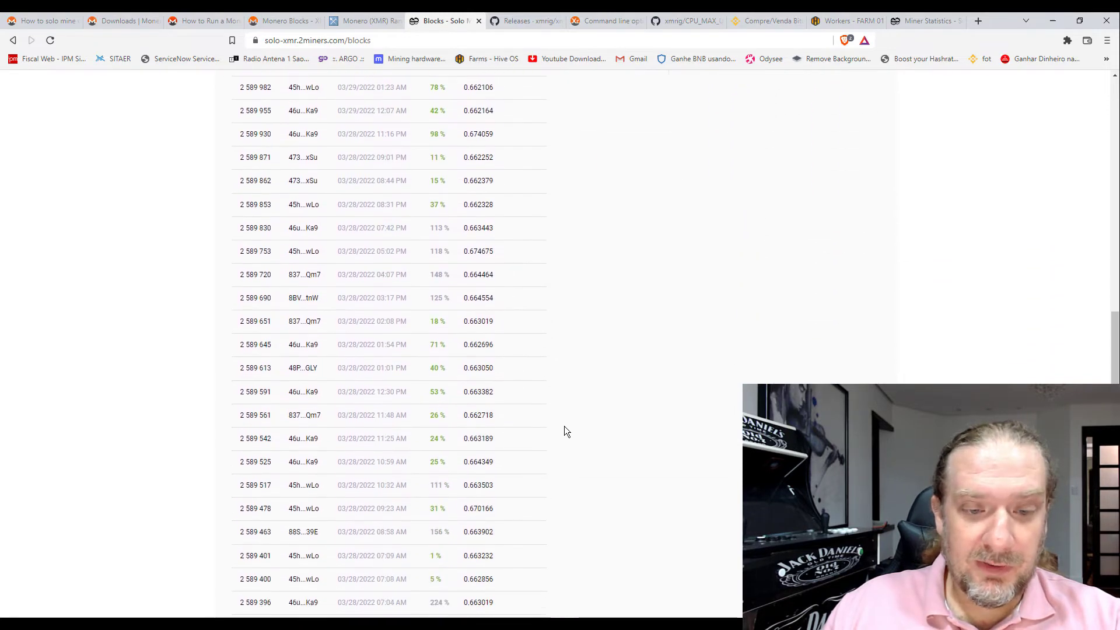
Step: Review the solo pool's recent matured blocks alongside the luck chart and block statistics
scroll(561, 423, "up", 6)
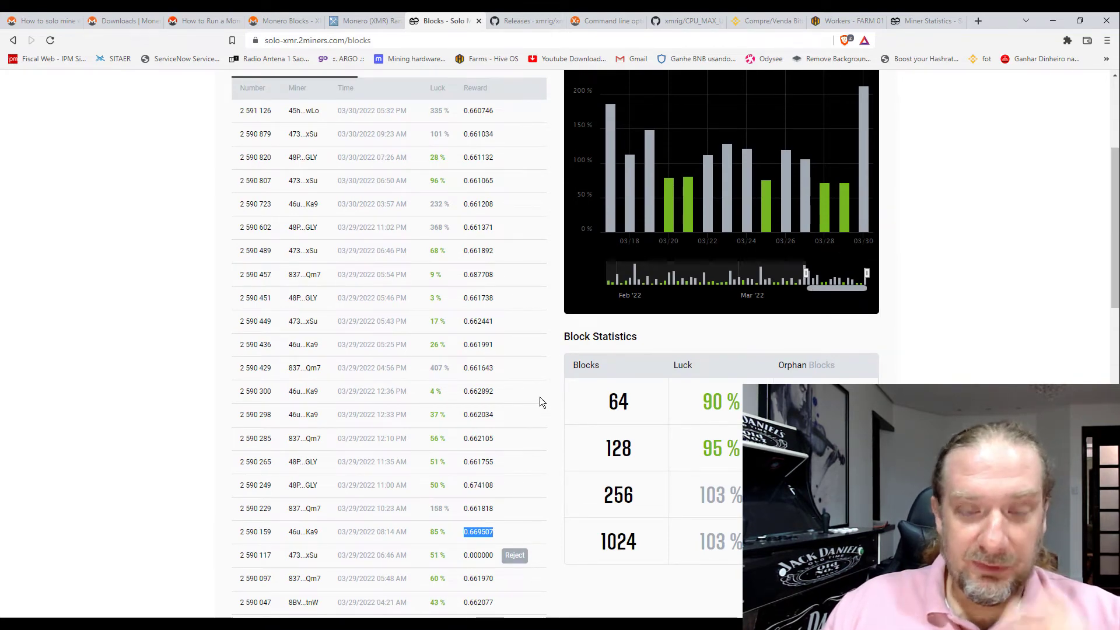
scroll(543, 385, "down", 1)
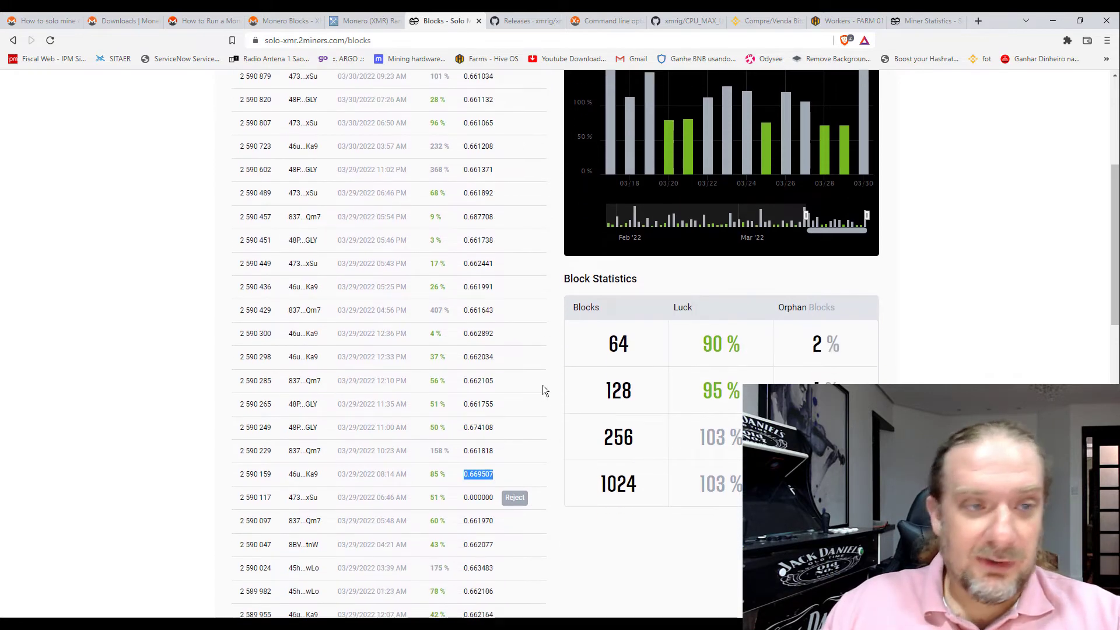
scroll(551, 387, "up", 5)
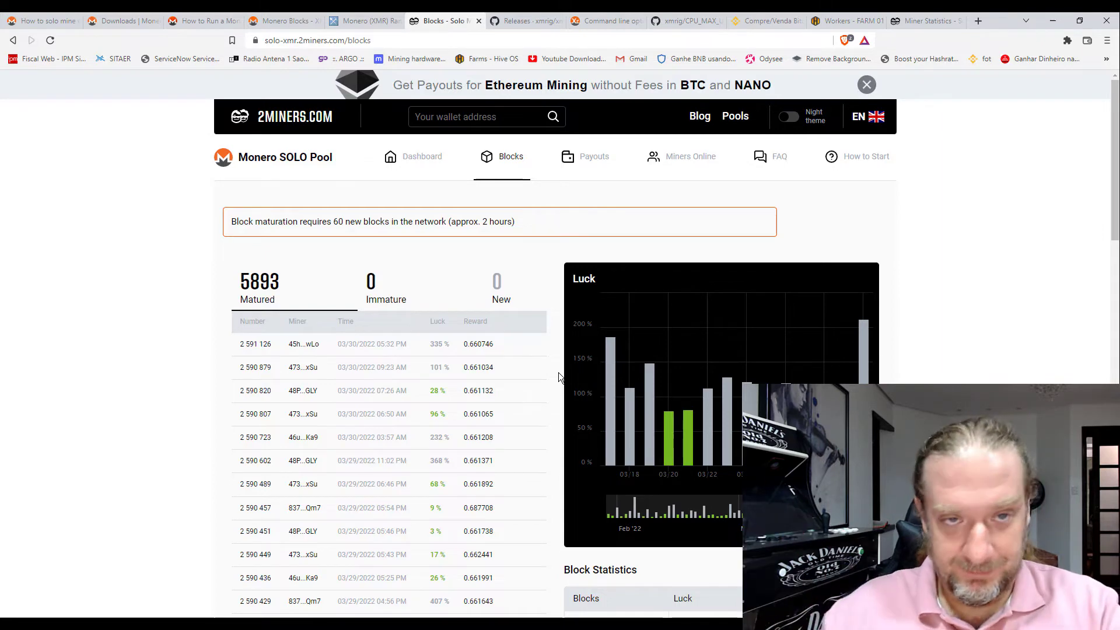
Step: Switch to the XMRig releases page on GitHub and examine the v6.16.4 release notes and downloadable assets
left_click(502, 15)
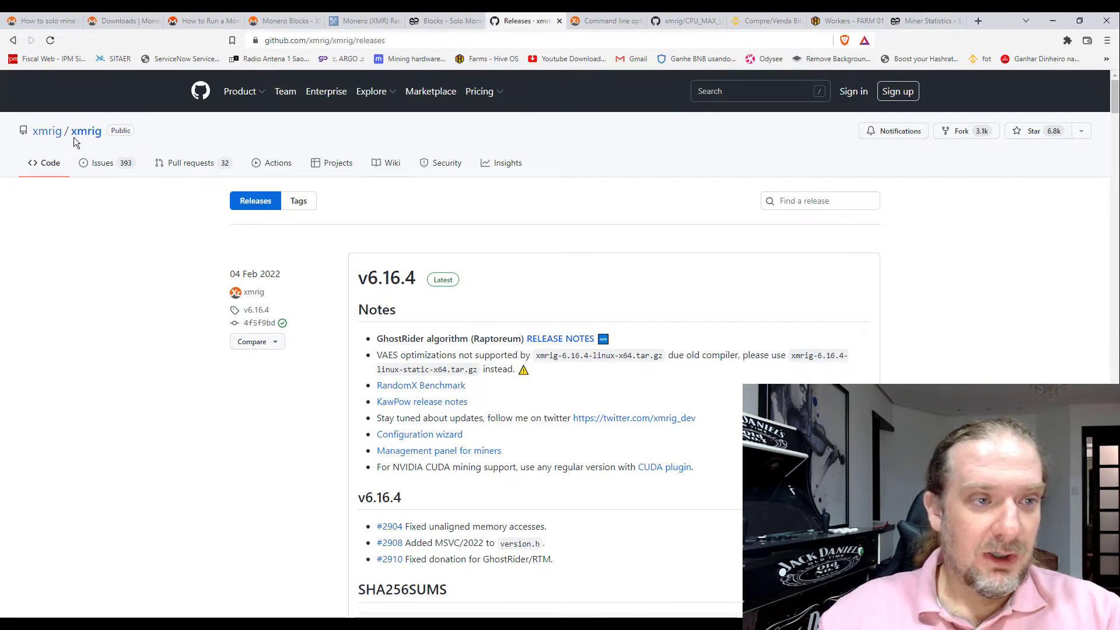
scroll(643, 458, "down", 3)
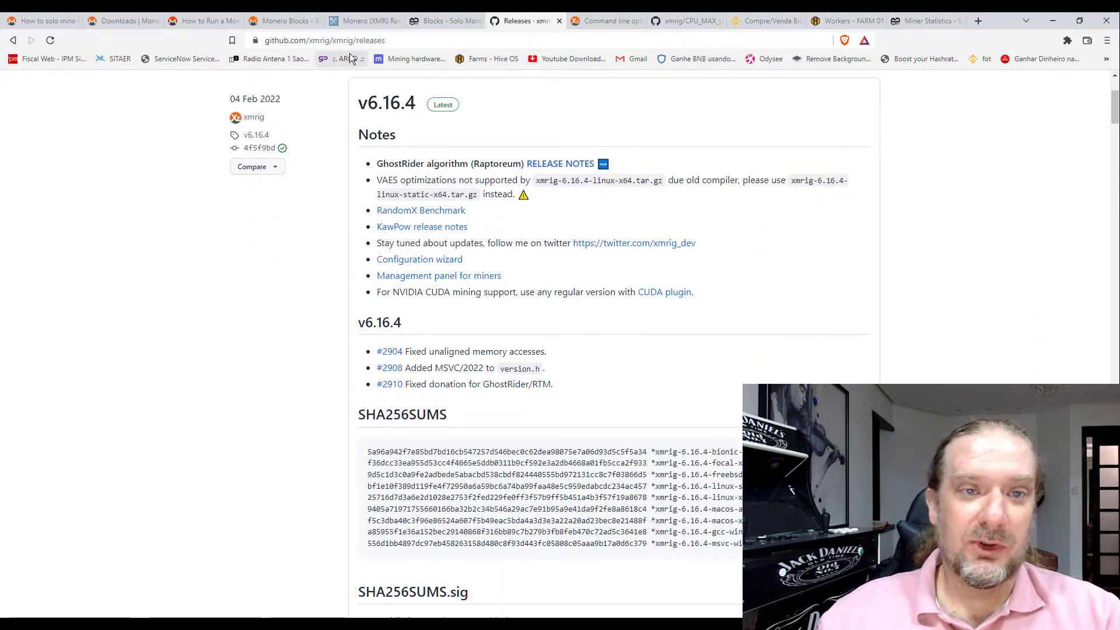
scroll(230, 351, "down", 2)
scroll(231, 352, "down", 10)
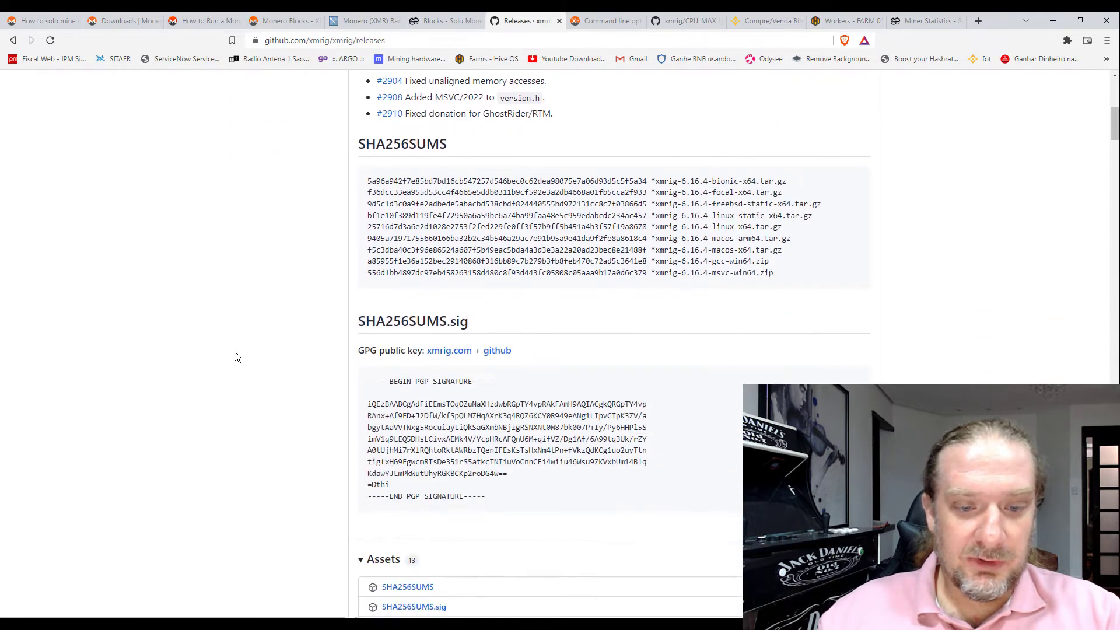
scroll(243, 352, "up", 2)
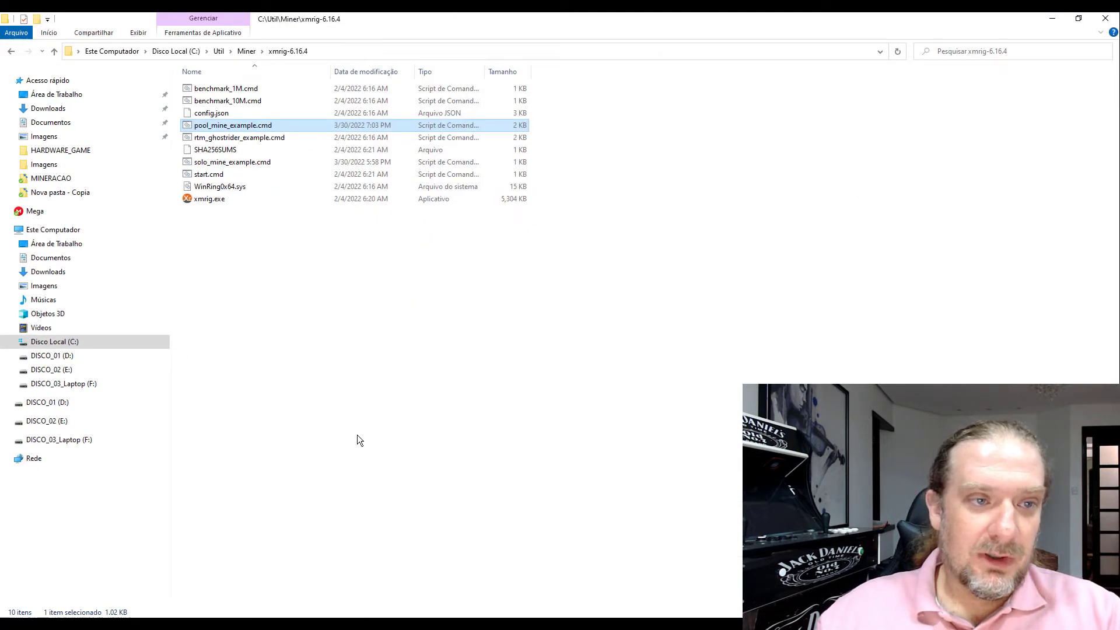
Step: In File Explorer, locate the xmrig-6.16.4-msvc-win64.zip download in the Miner folder, and open the extracted xmrig-6.16.4 folder
left_click(357, 435)
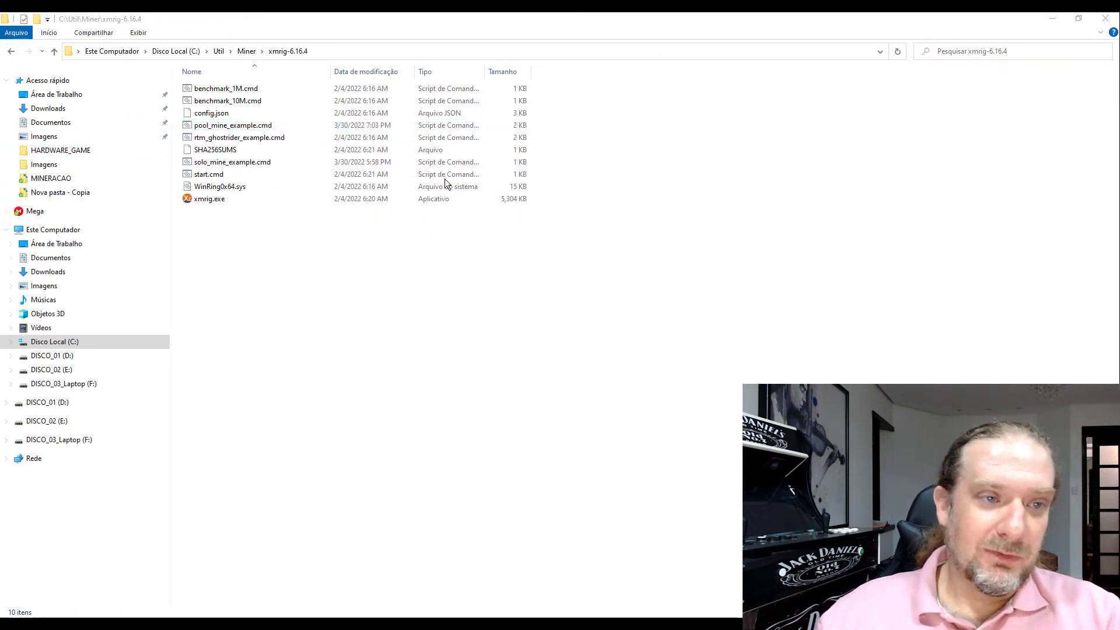
left_click(247, 51)
left_click(279, 228)
left_click(208, 141)
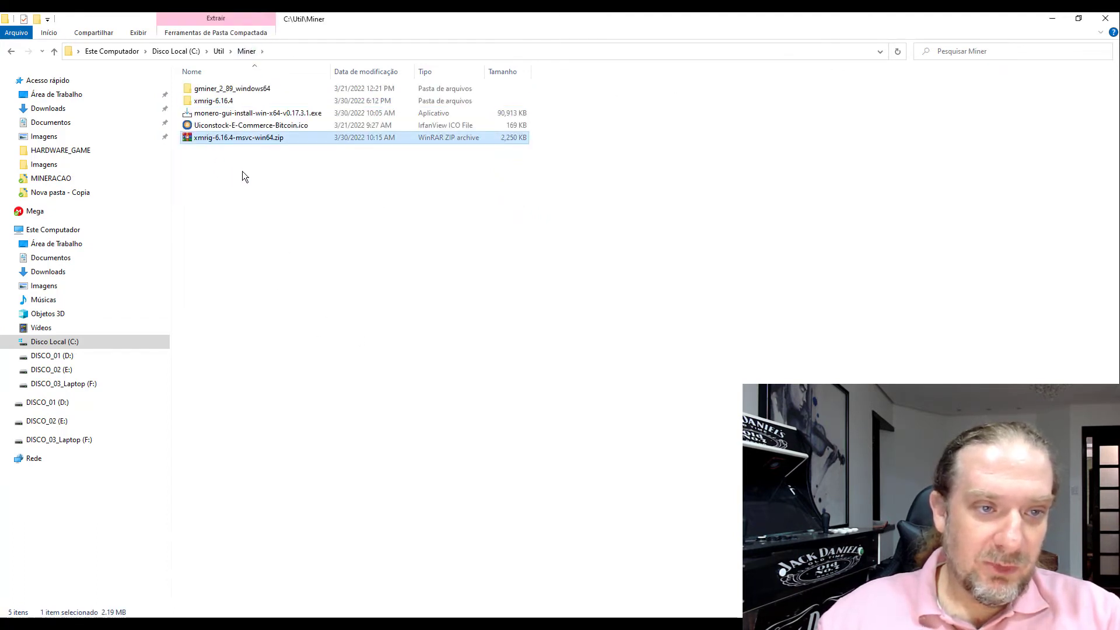
double_click(240, 100)
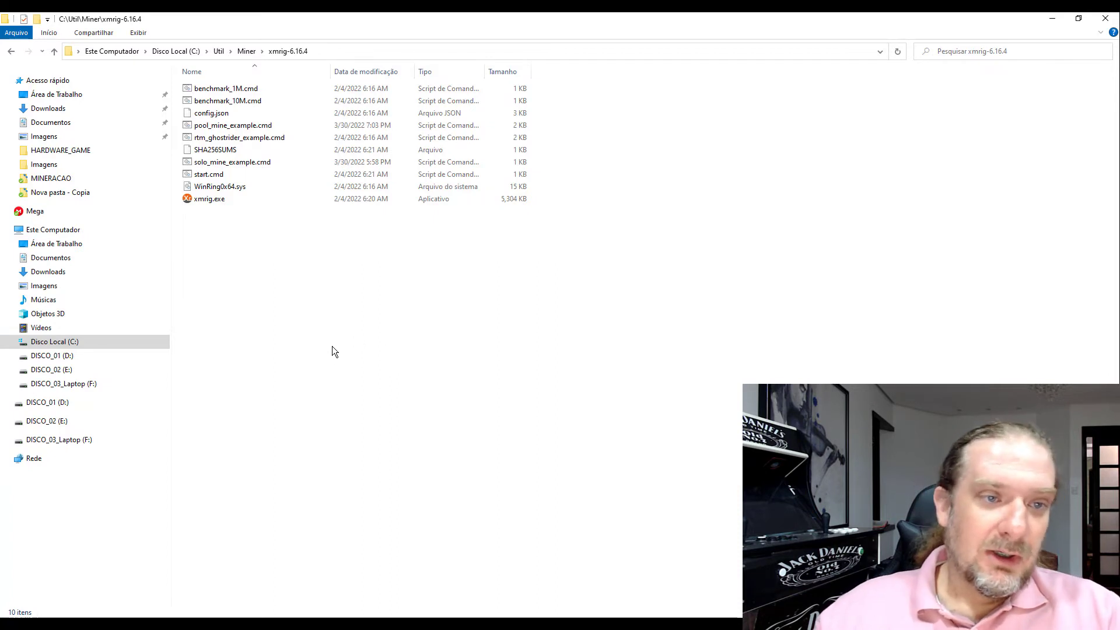
Step: Open pool_mine_example.cmd for editing in Notepad and maximize its window
right_click(223, 128)
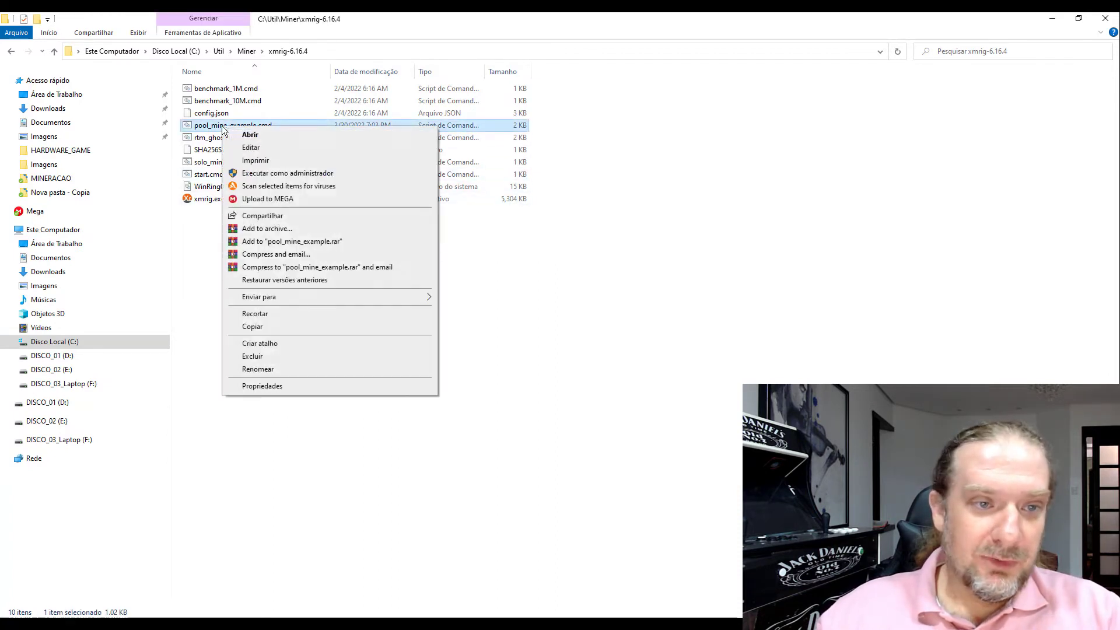
left_click(250, 148)
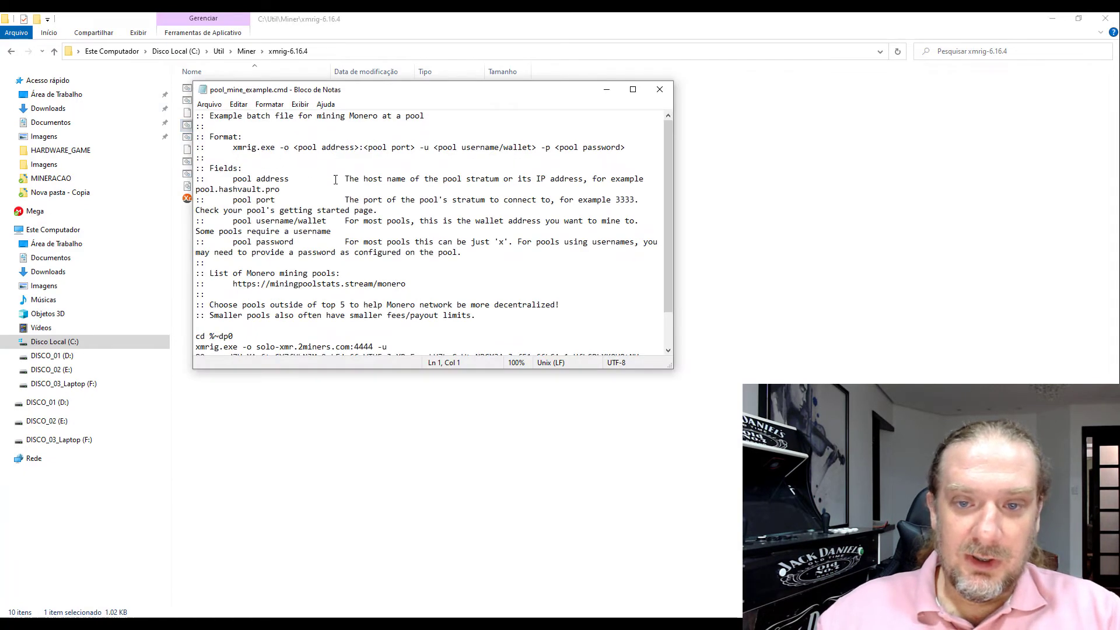
scroll(326, 227, "down", 2)
left_click(633, 90)
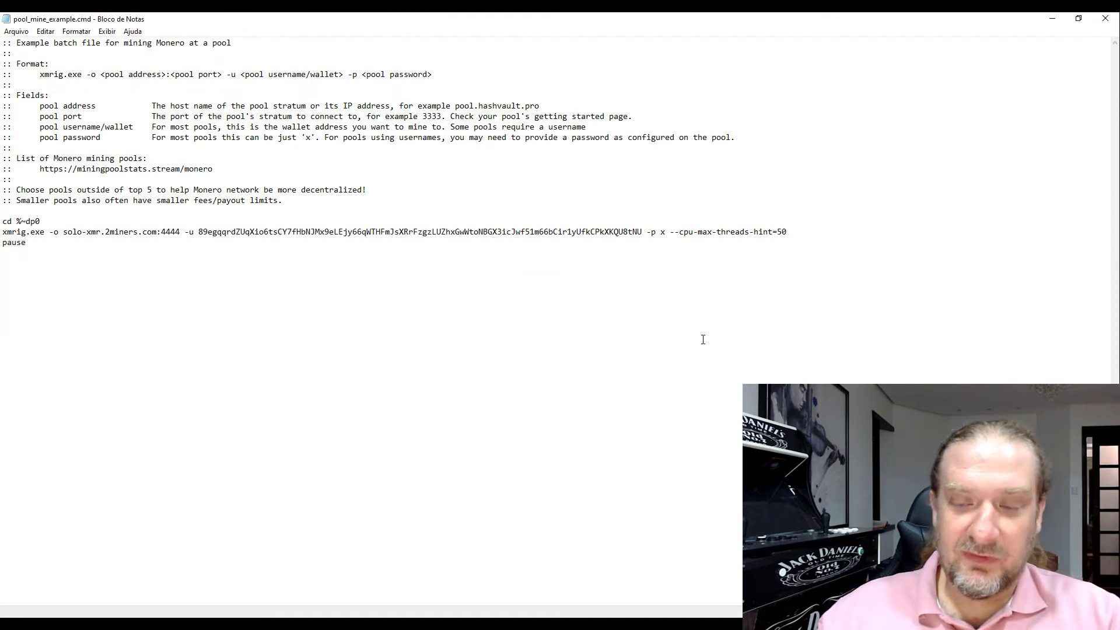
Step: Highlight the full xmrig.exe command line in the batch file, and its pool address and port solo-xmr.2miners.com:4444
left_click(272, 365)
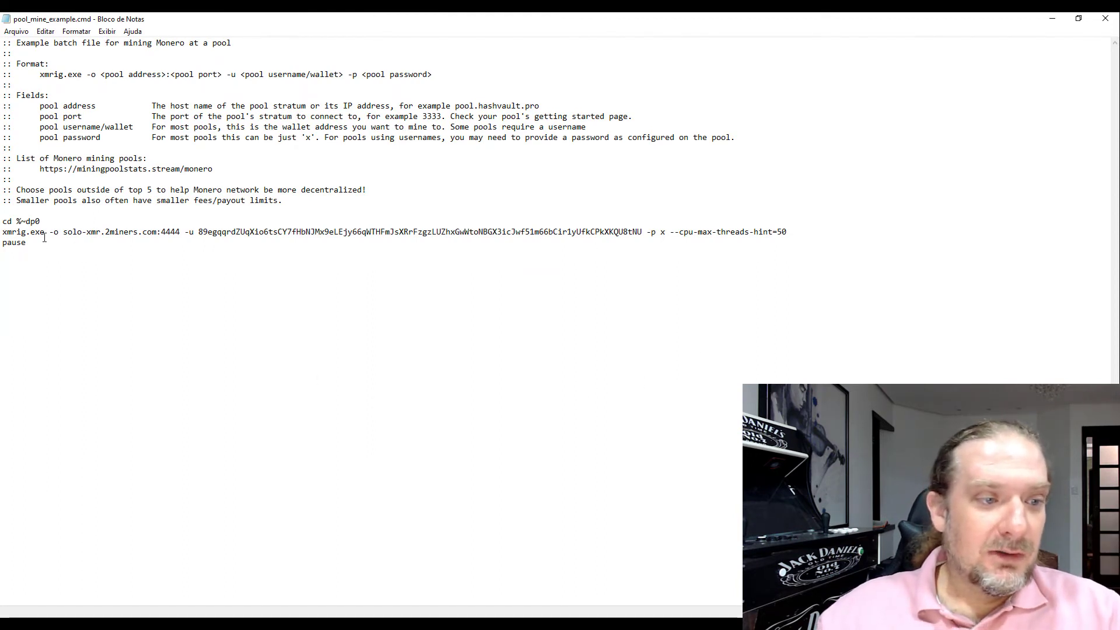
left_click_drag(7, 233, 846, 231)
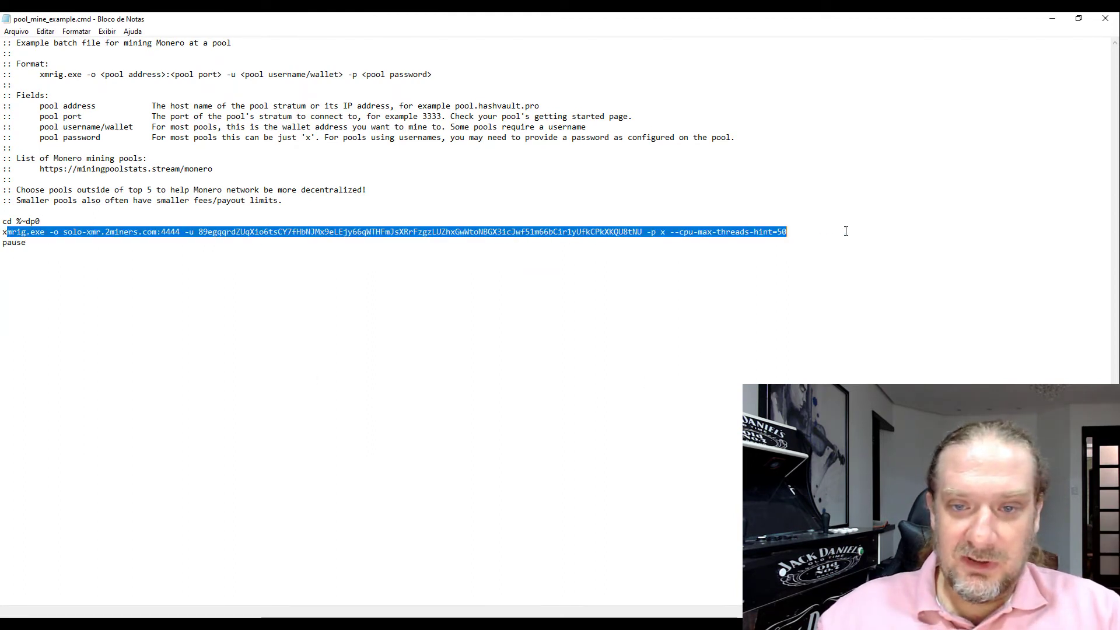
left_click(789, 291)
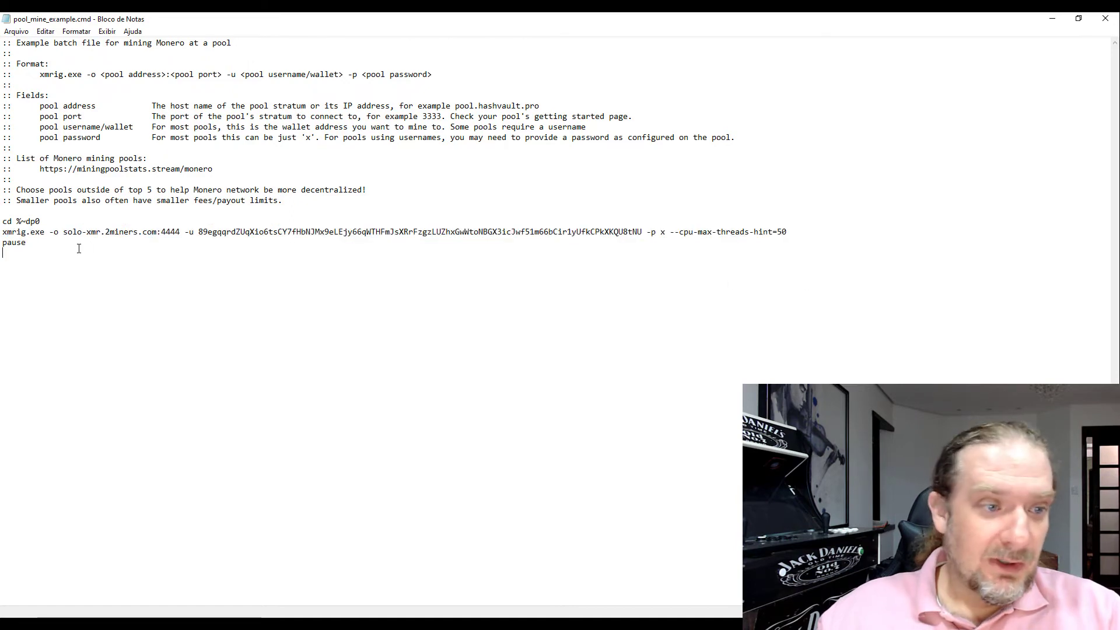
left_click_drag(63, 232, 181, 231)
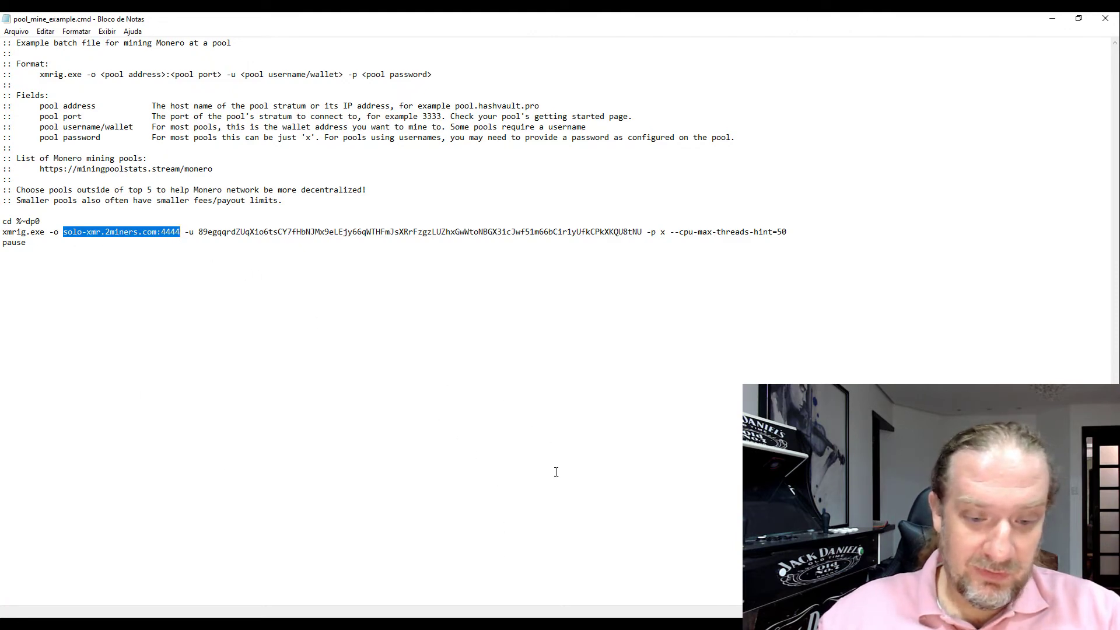
Step: Switch to the browser and highlight the server address solo-xmr.2miners.com:4444 on the 2Miners Monero SOLO pool dashboard
left_click(298, 615)
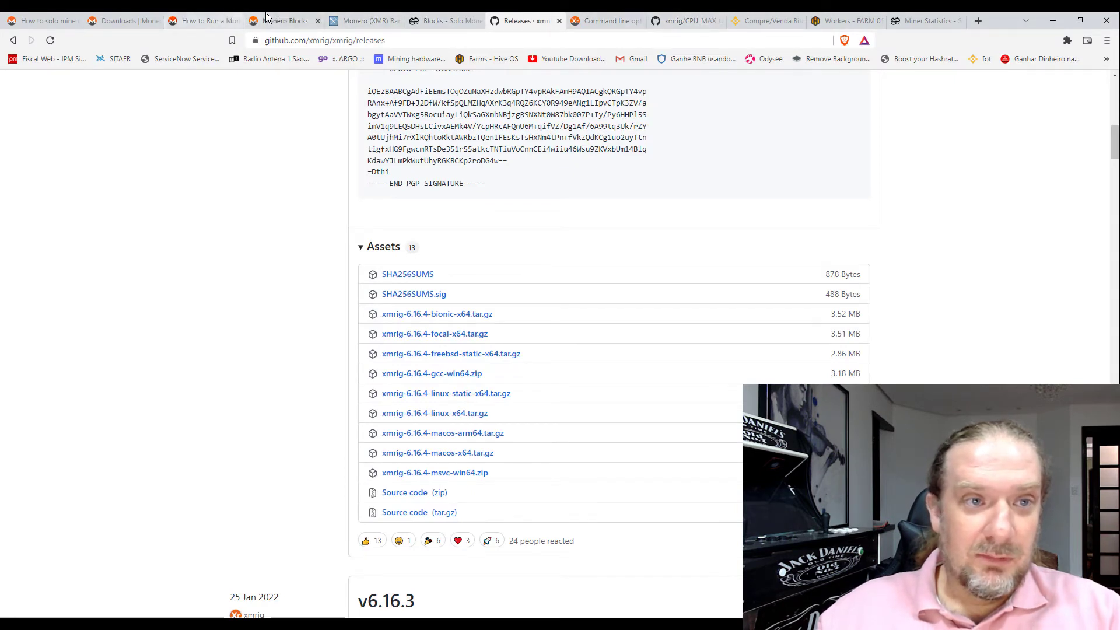
left_click(287, 21)
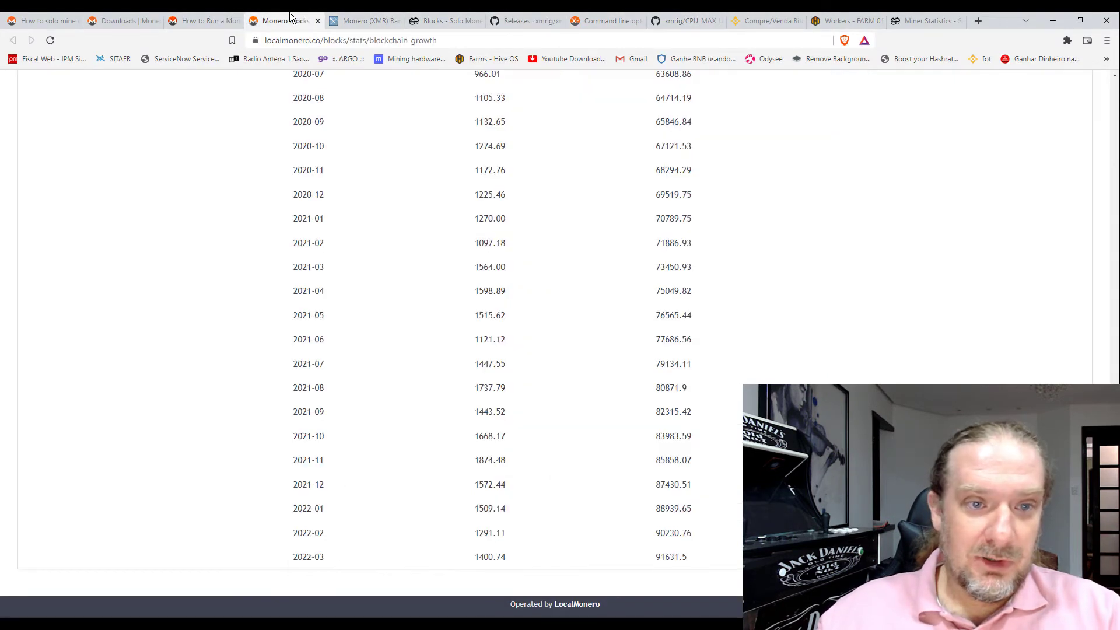
left_click(383, 18)
left_click(475, 17)
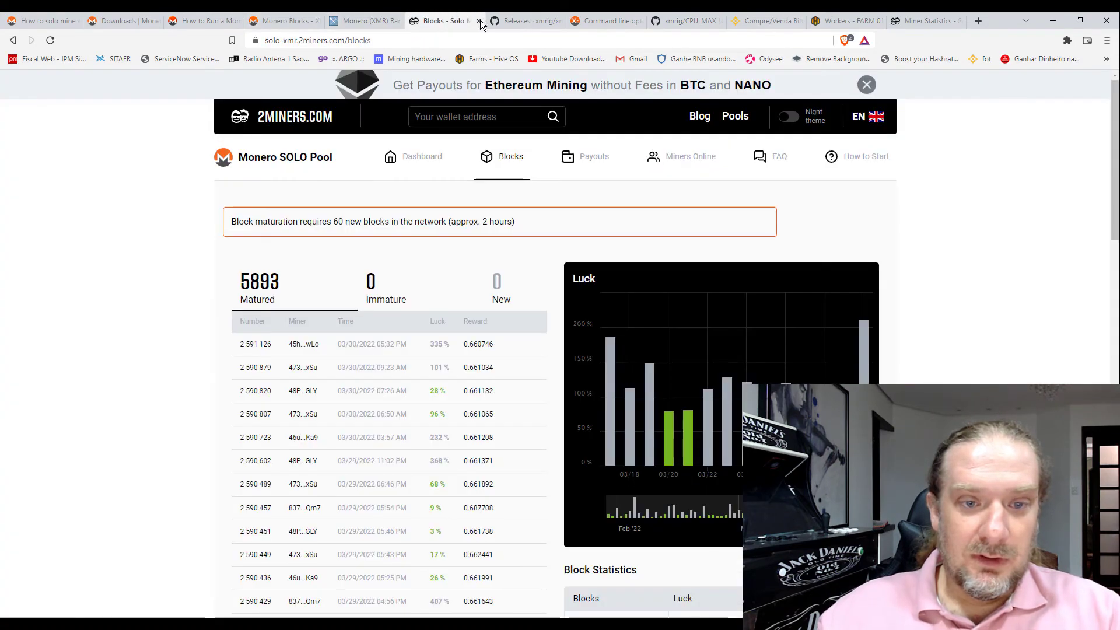
left_click(408, 159)
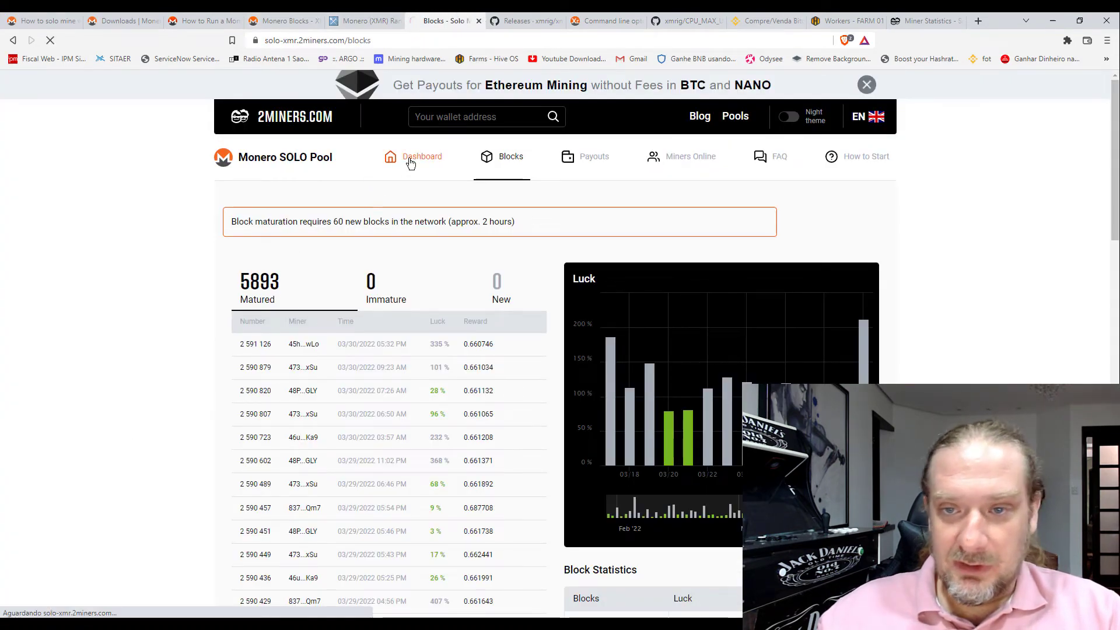
scroll(642, 426, "down", 3)
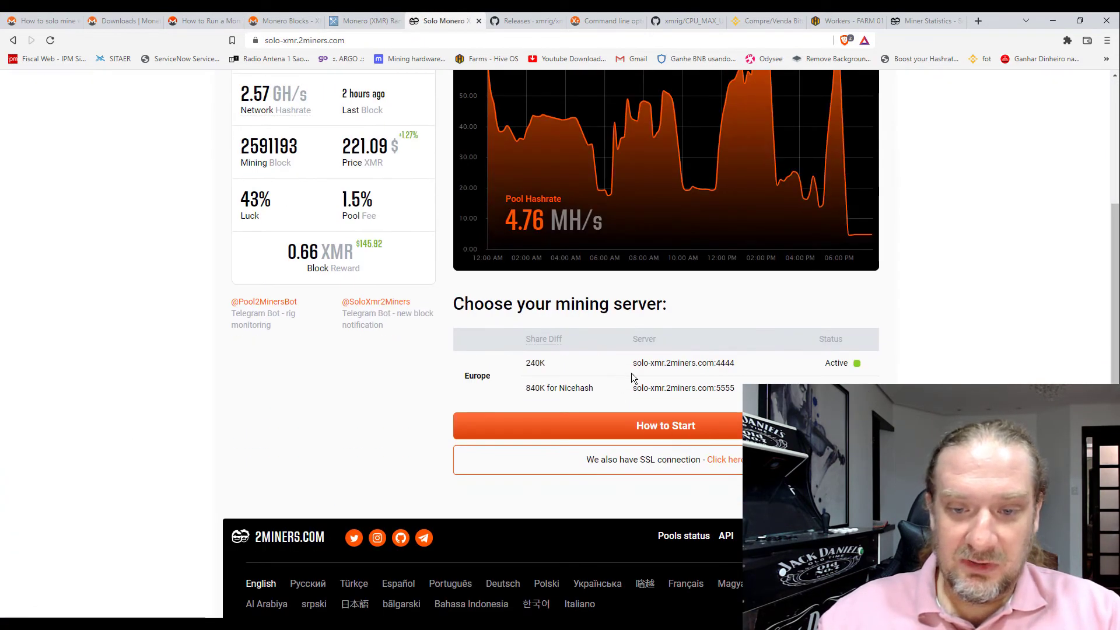
left_click_drag(632, 363, 733, 370)
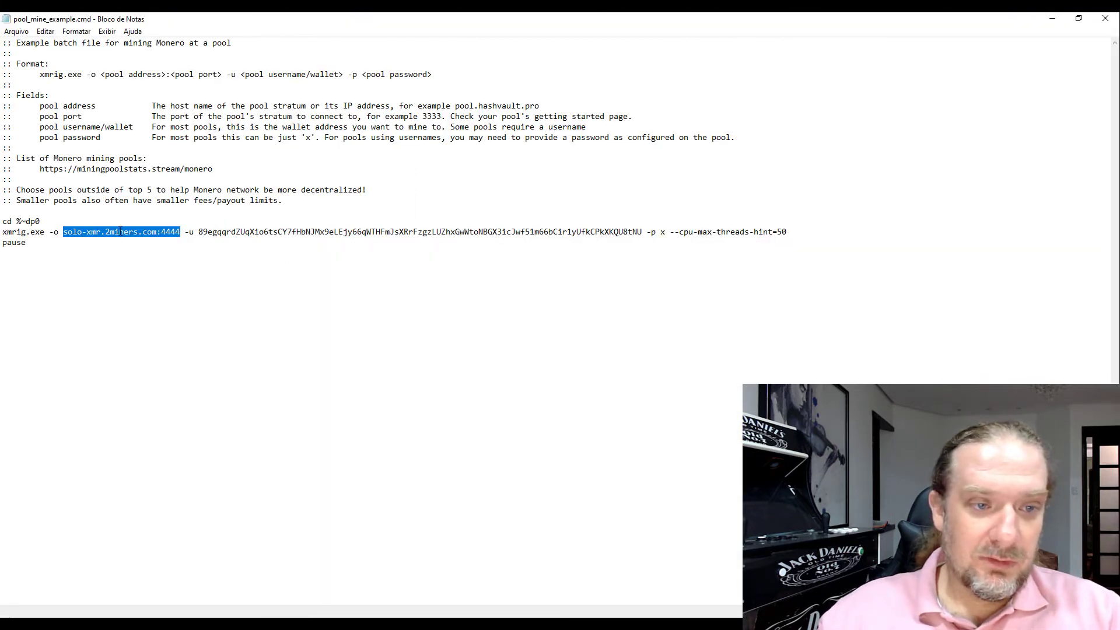
Step: Highlight the wallet address after -u in the batch file, and bring up the locked Monero wallet briefly before minimizing it
left_click(233, 236)
left_click_drag(198, 231, 642, 228)
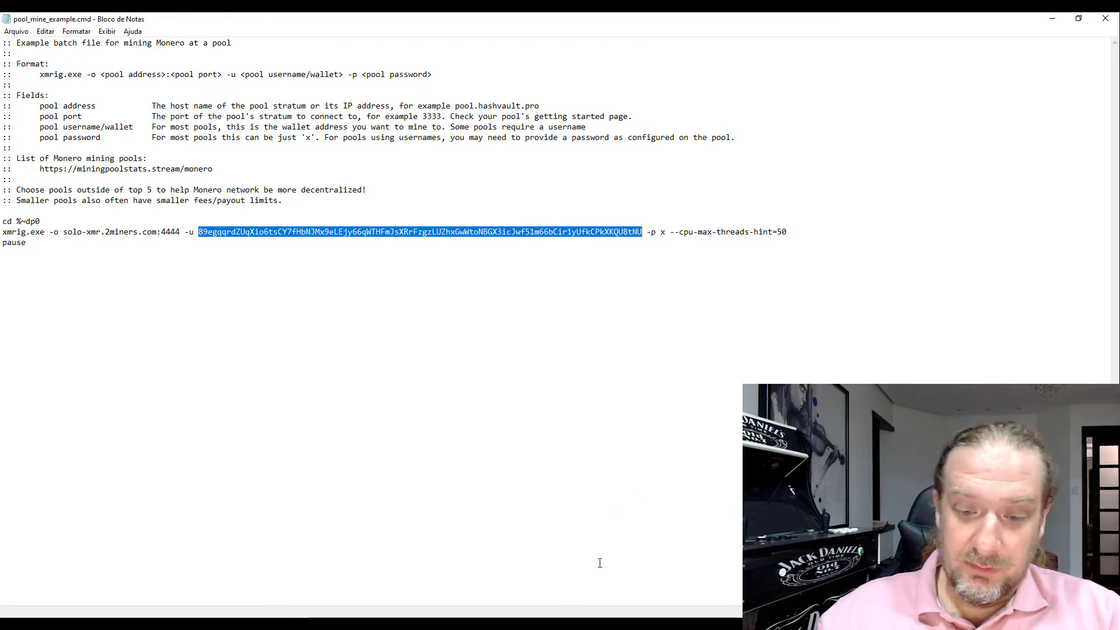
key("alt+Tab")
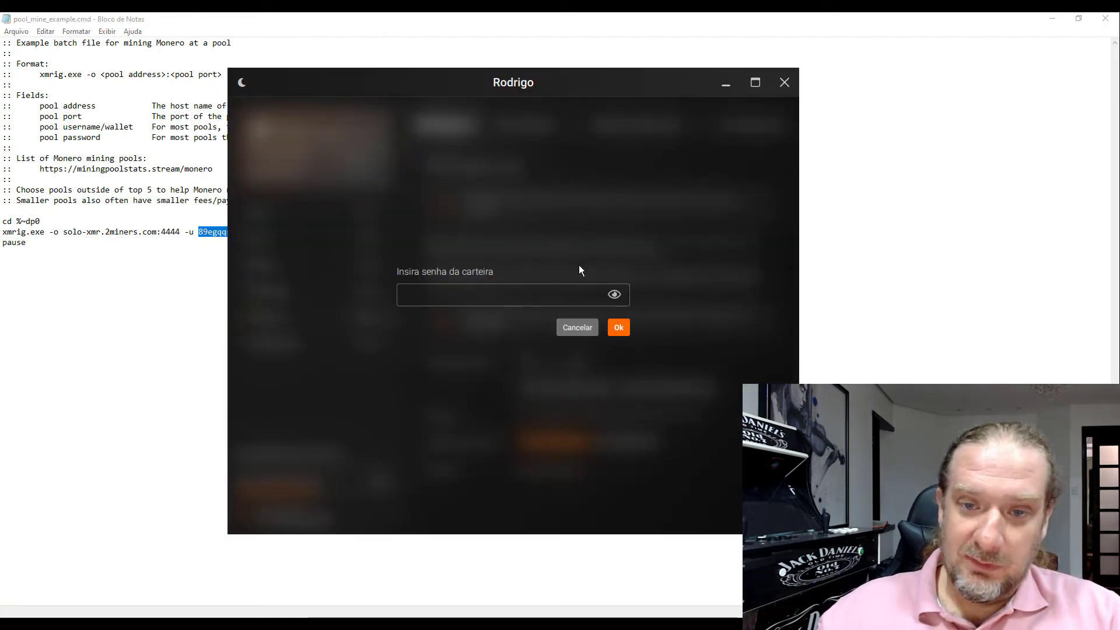
left_click(726, 87)
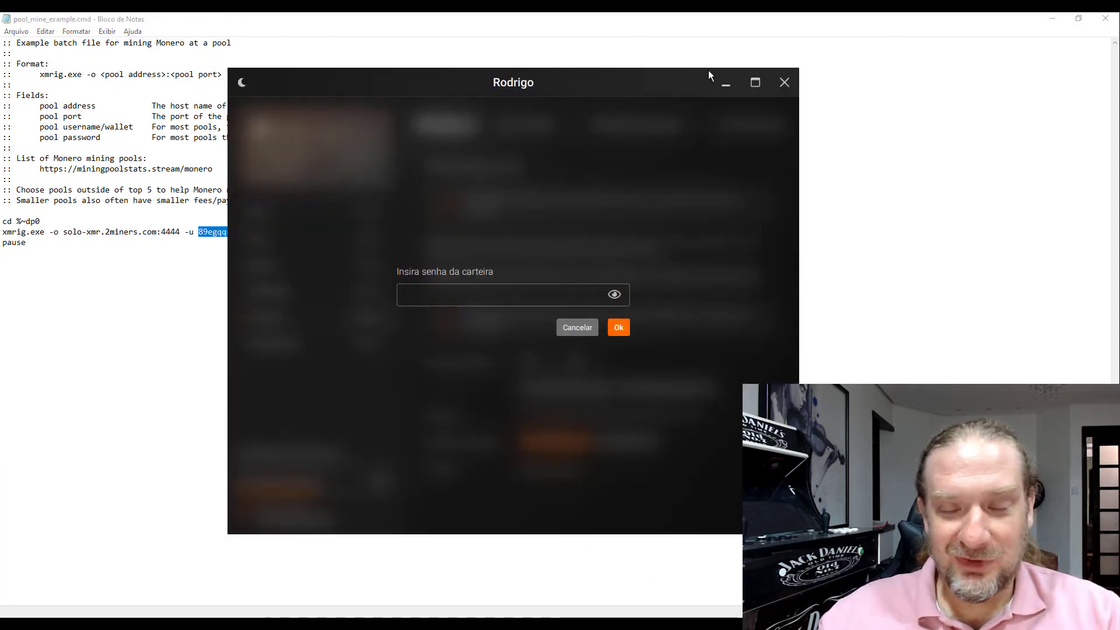
left_click(726, 86)
left_click(642, 315)
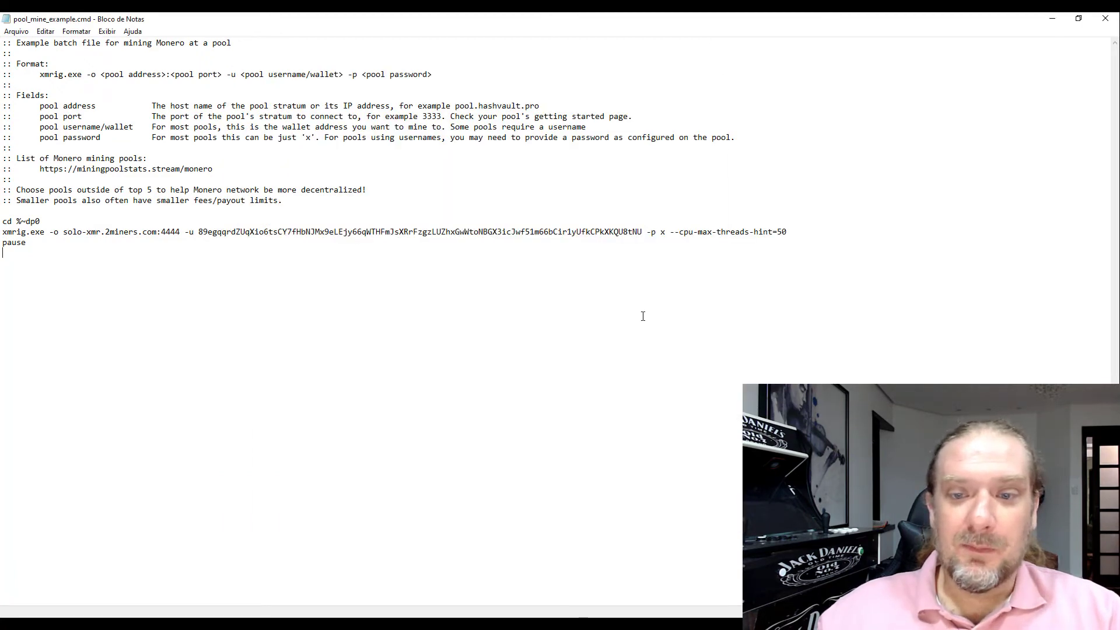
Step: Point out the pool password x and the --cpu-max-threads-hint=50 option in the mining command, highlighting the value 50
left_click(660, 234)
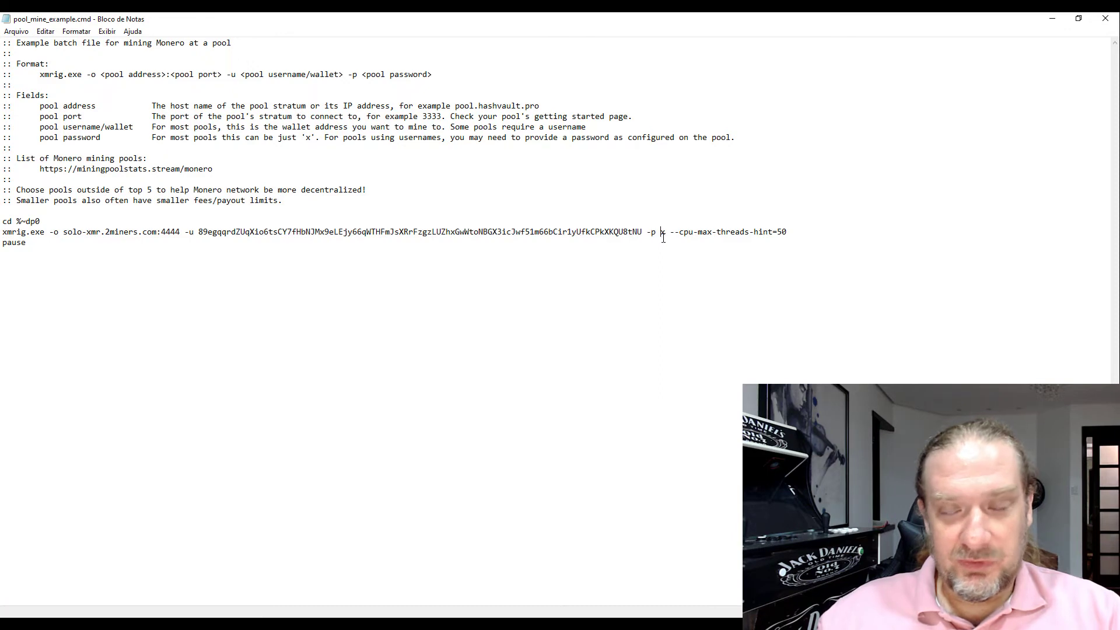
left_click(662, 255)
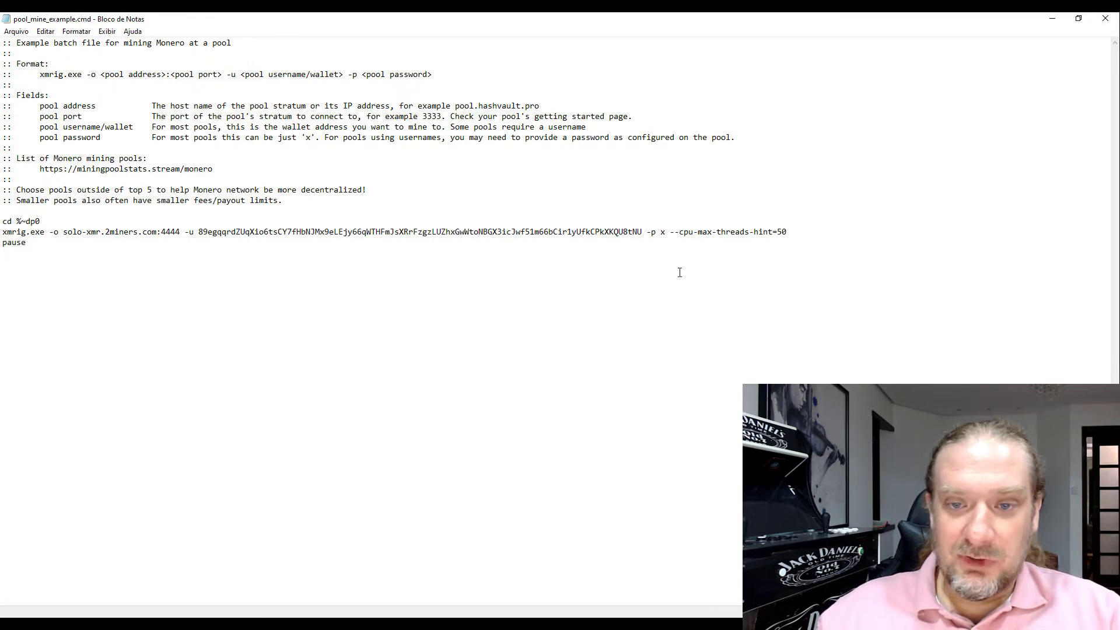
left_click_drag(670, 232, 788, 233)
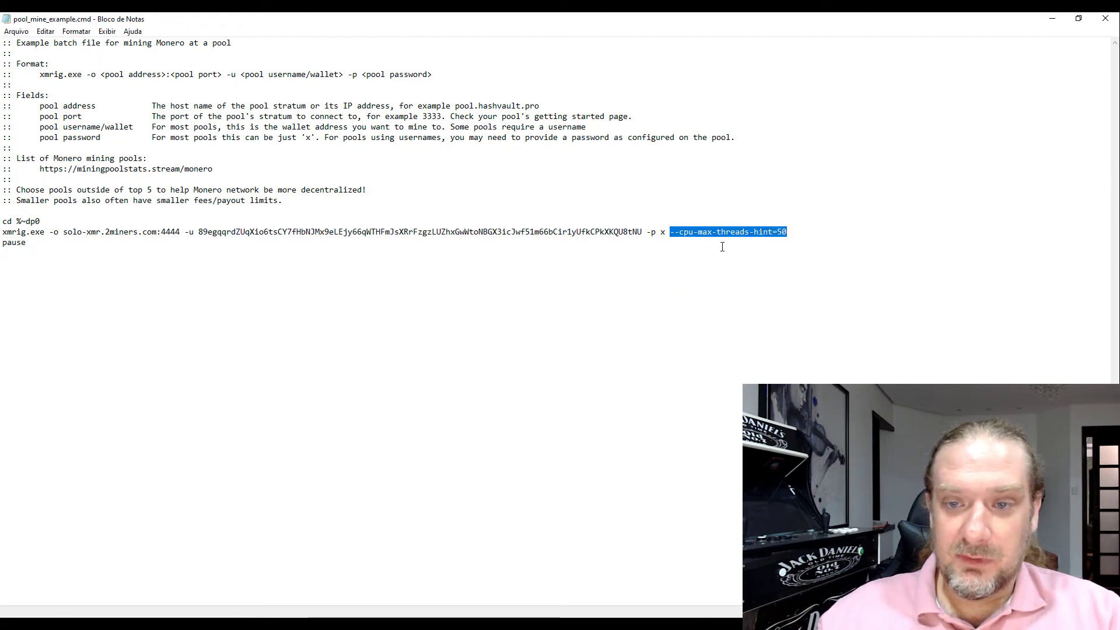
left_click(782, 249)
left_click_drag(777, 232, 788, 233)
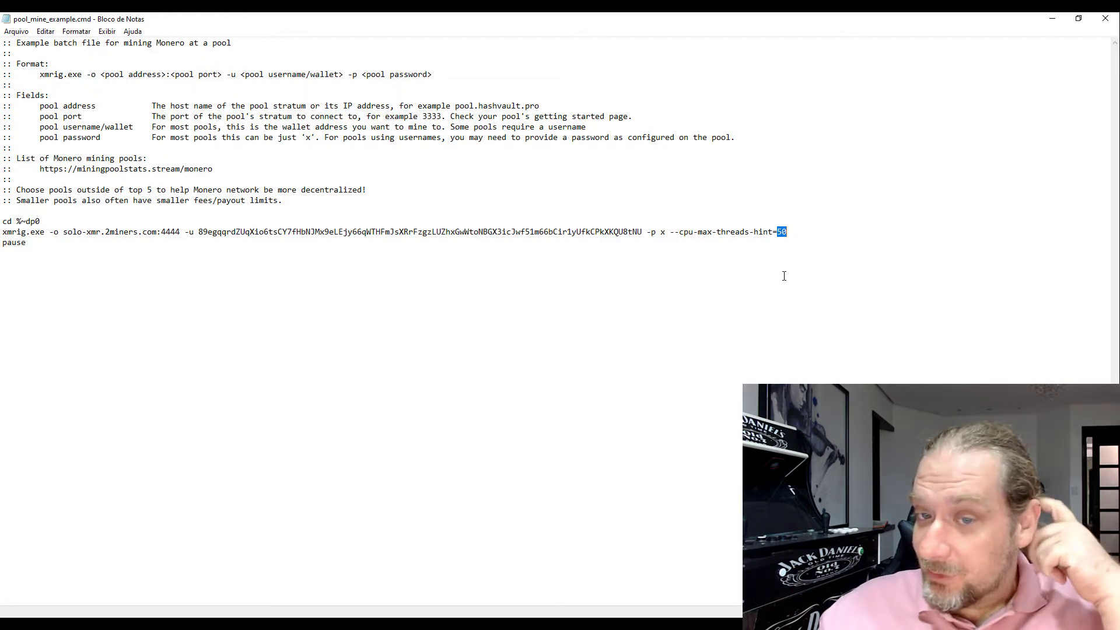
left_click(749, 273)
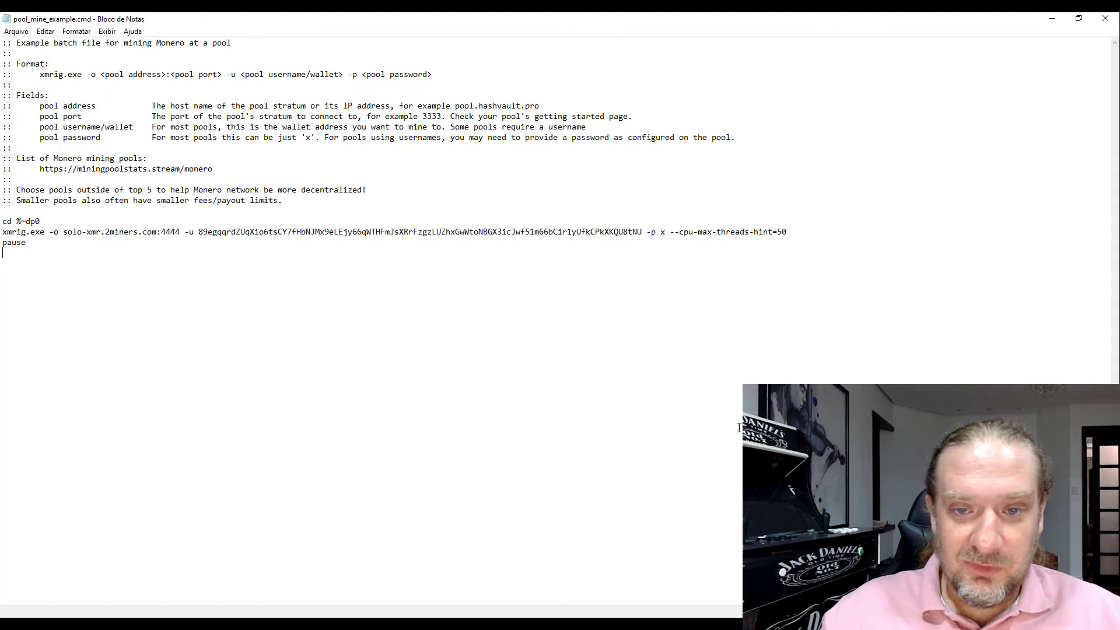
left_click_drag(777, 232, 788, 232)
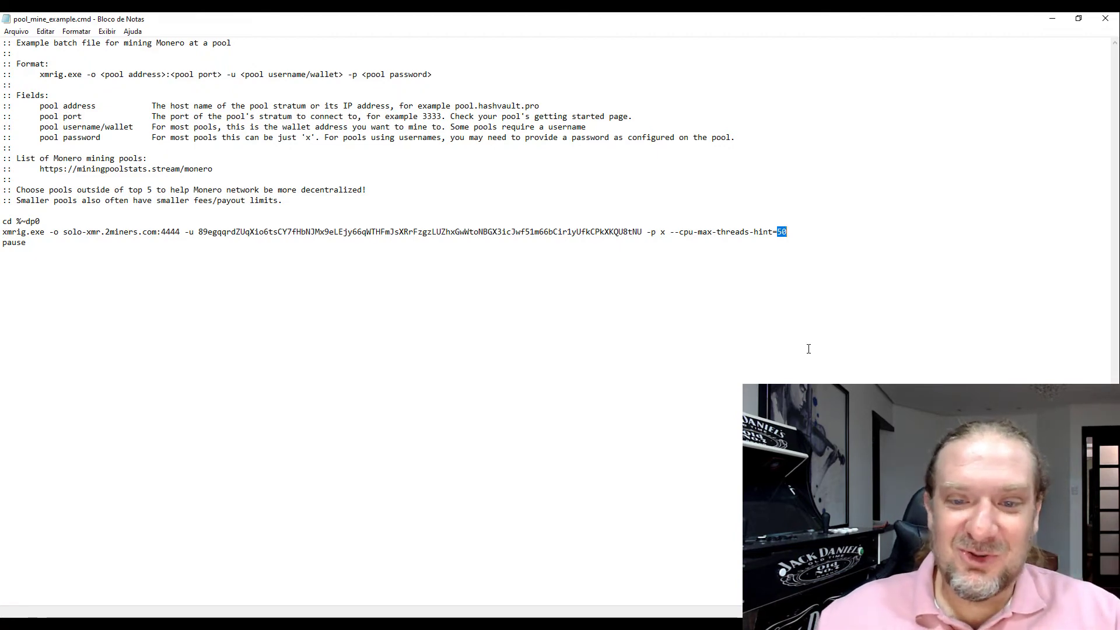
left_click(788, 247)
left_click_drag(779, 232, 795, 234)
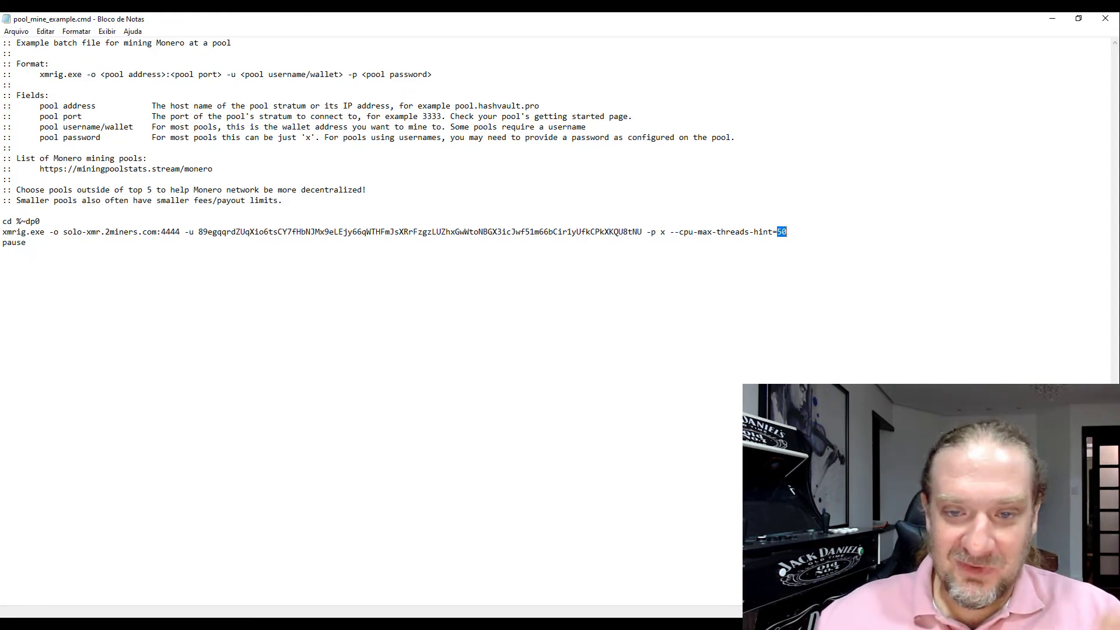
left_click(409, 286)
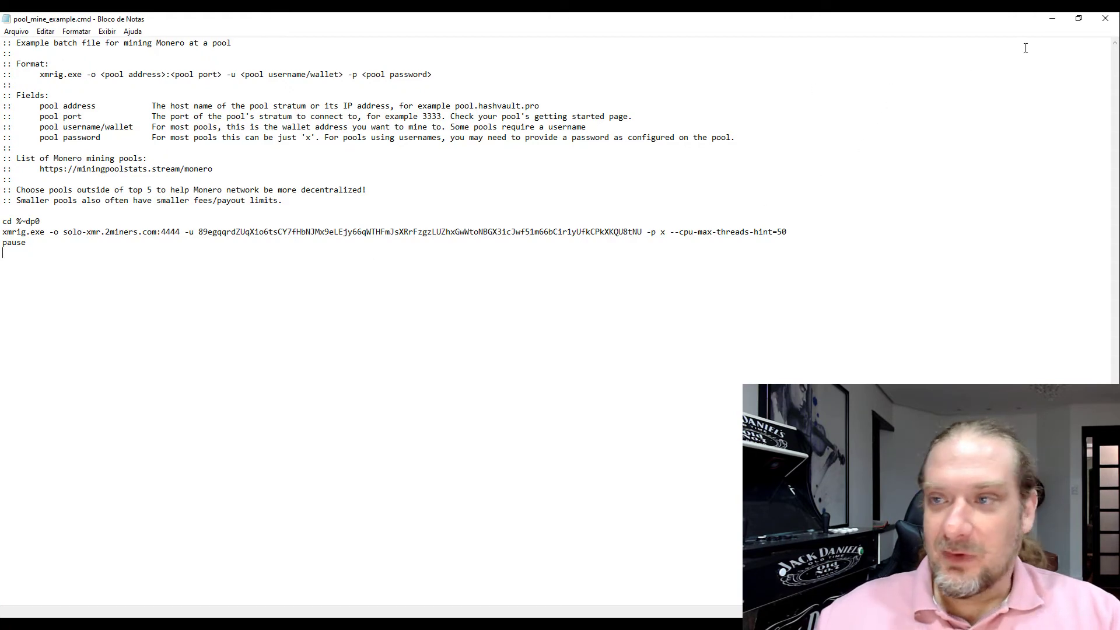
Step: Run pool_mine_example.cmd from the xmrig-6.16.4 folder as administrator to demonstrate the XMRig miner, and close its console window
left_click(1052, 18)
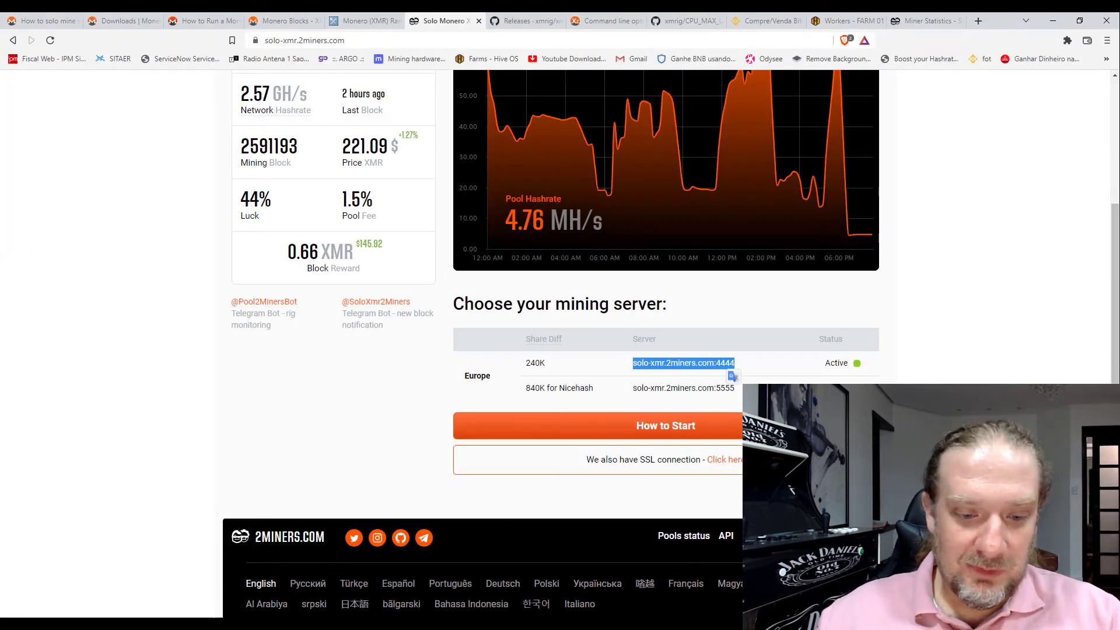
key("alt+Tab")
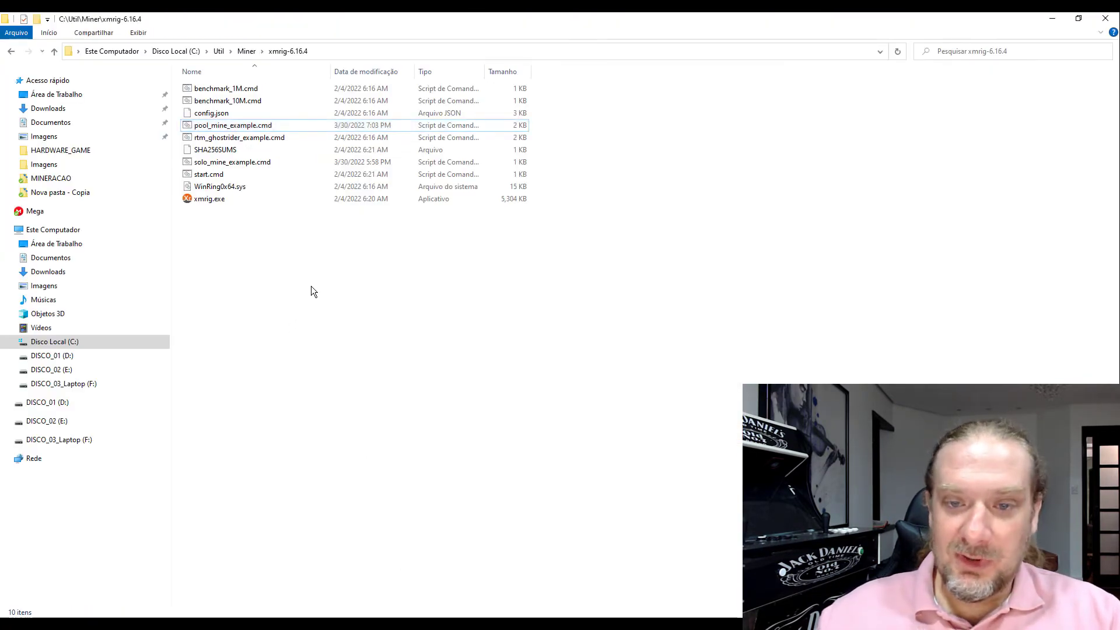
left_click(243, 127)
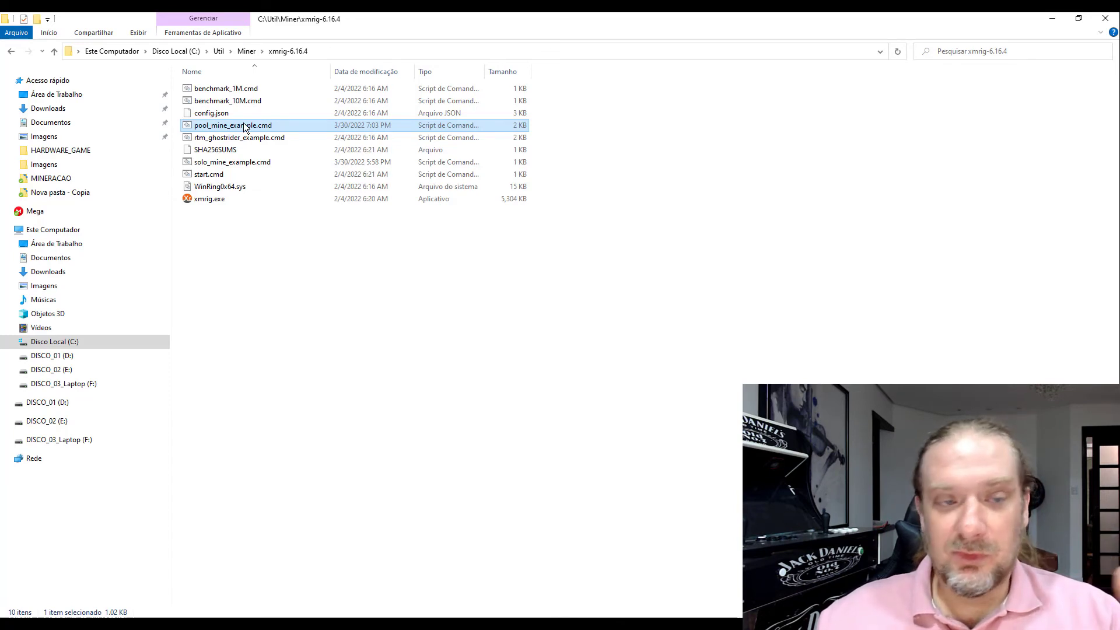
right_click(244, 127)
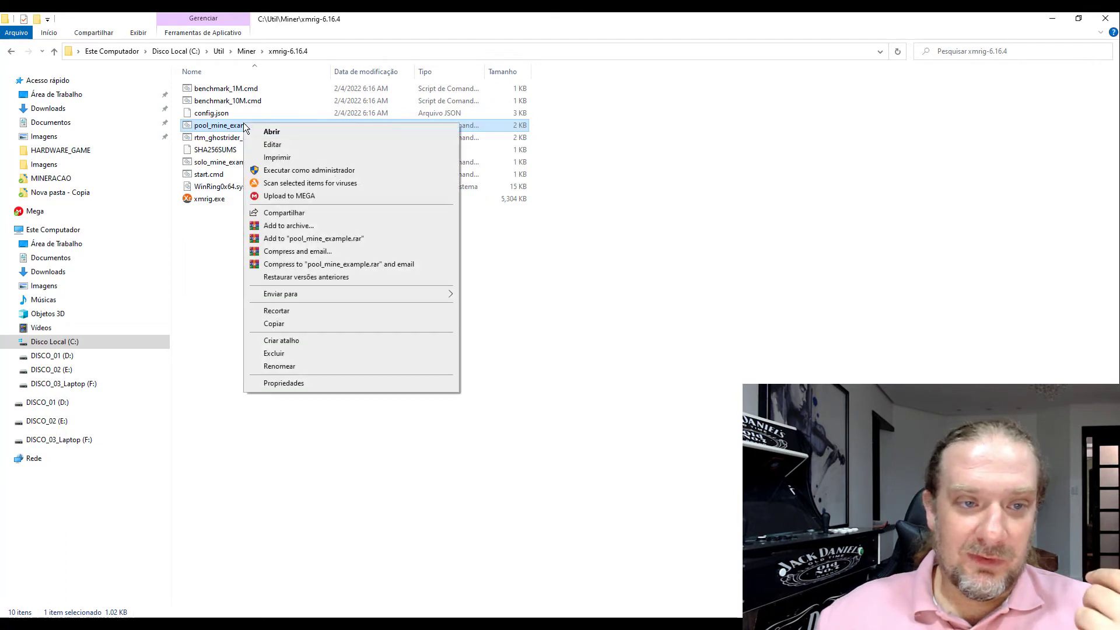
left_click(324, 171)
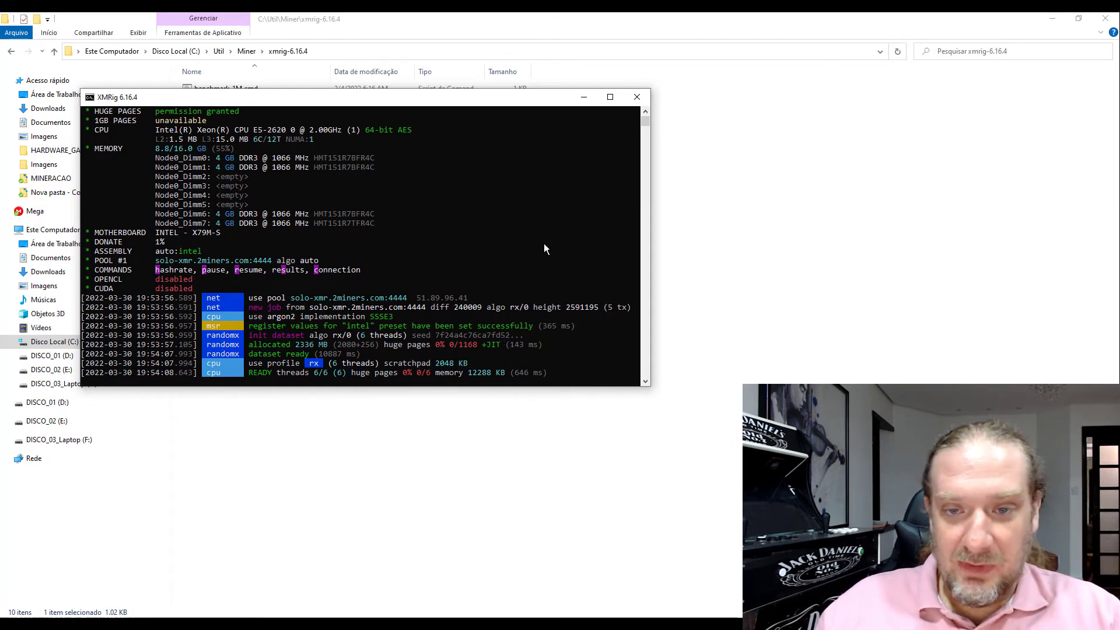
left_click(635, 97)
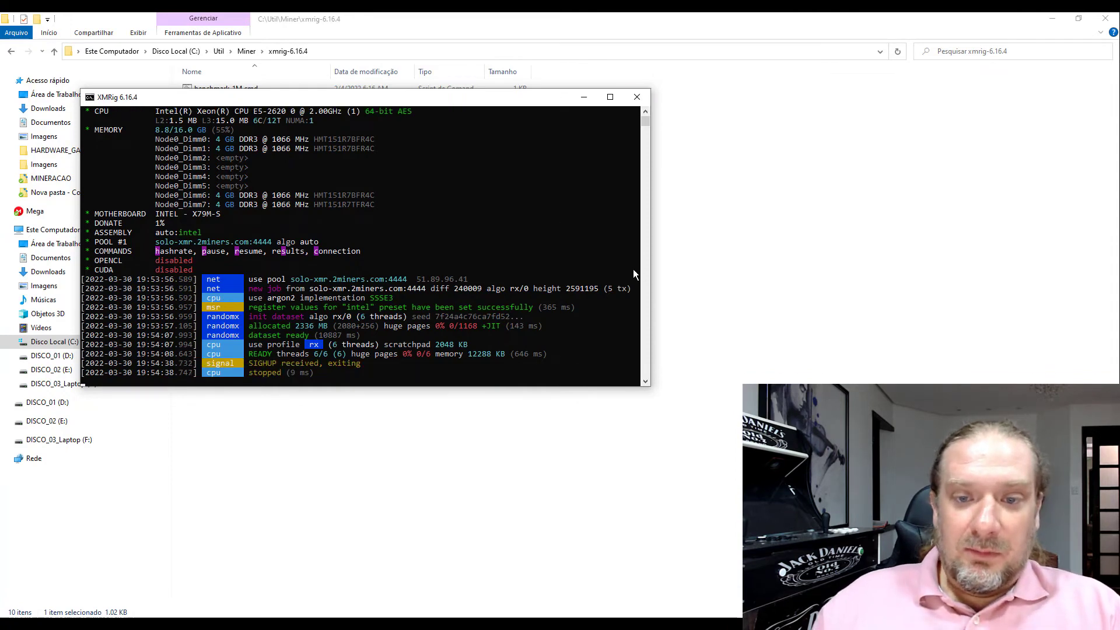
Step: Return to the browser and open the wallet list of FARM 01 in Hive OS
left_click(1050, 20)
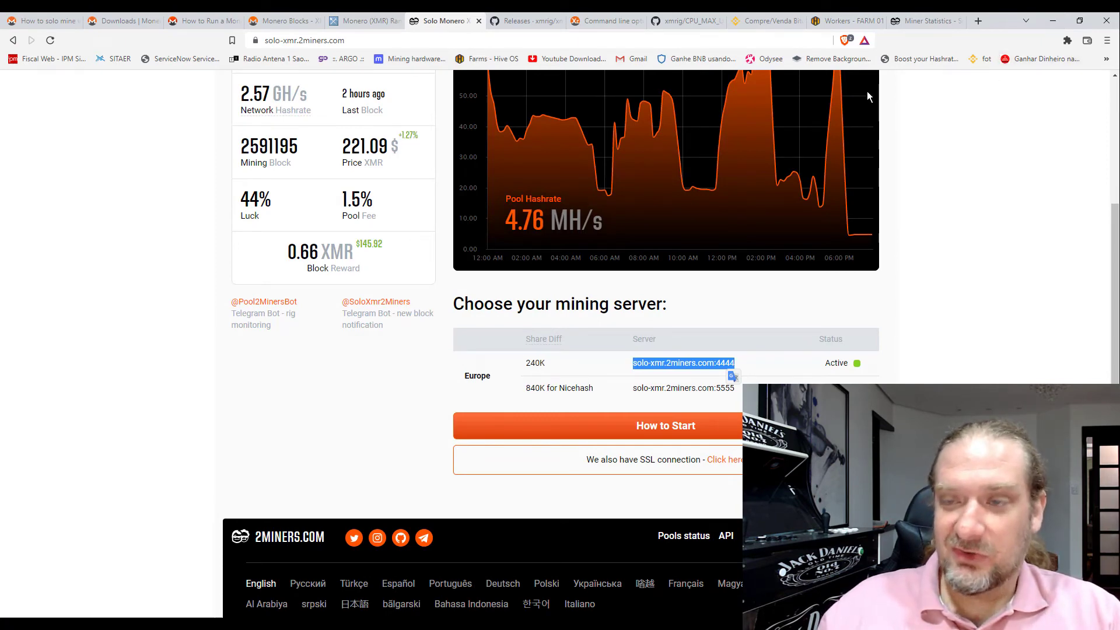
left_click(836, 20)
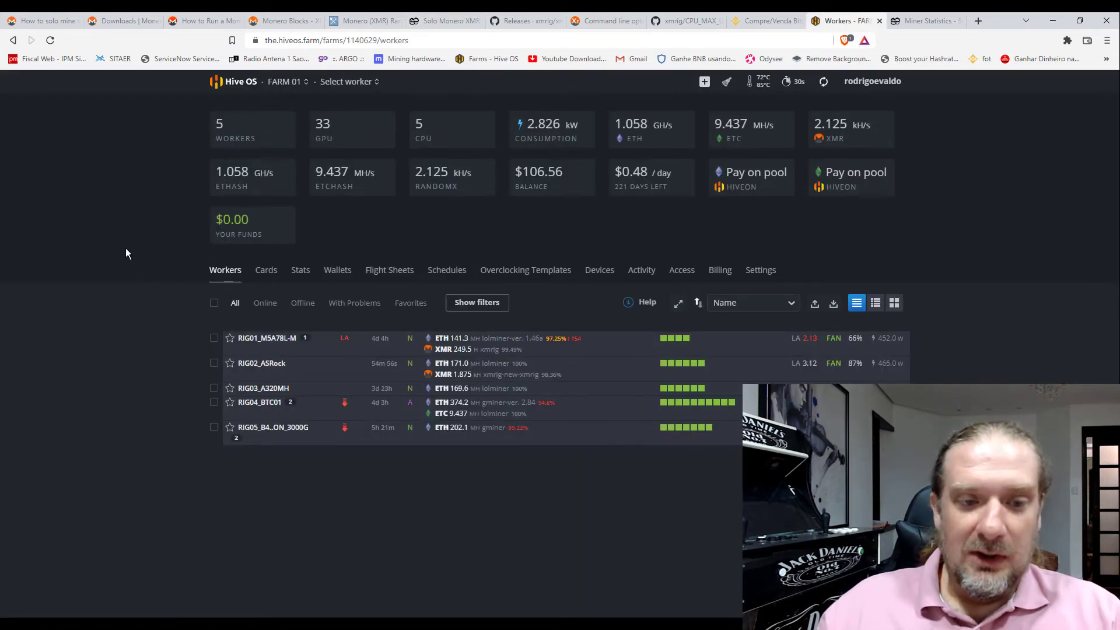
left_click(344, 271)
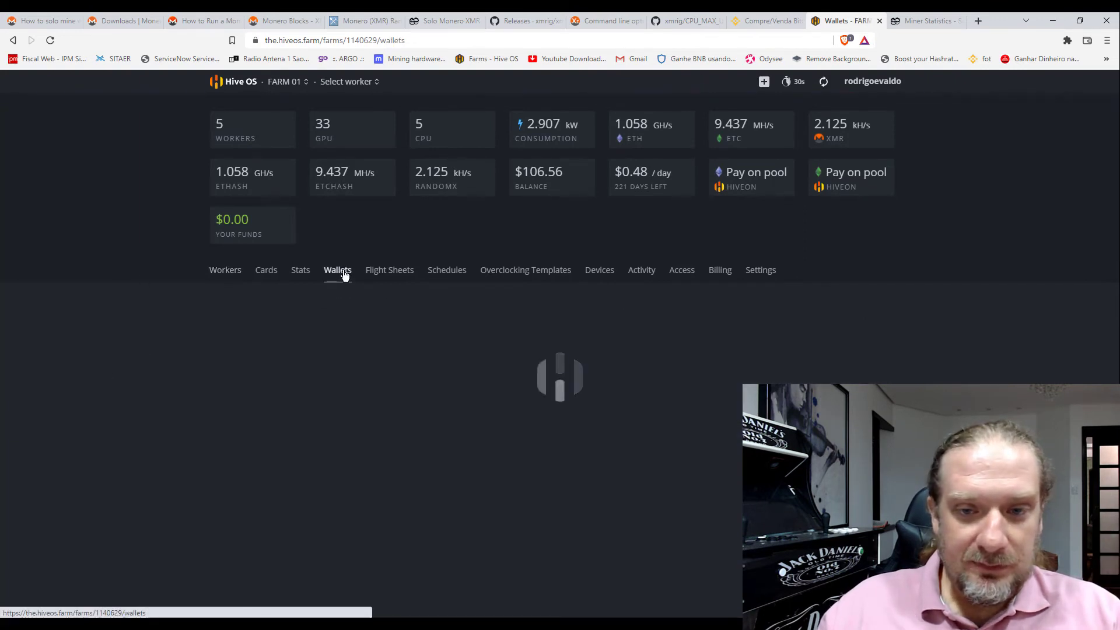
Step: Start a new Hive OS wallet with XMR as its coin, point out the address and name fields, and discard the form
left_click(882, 310)
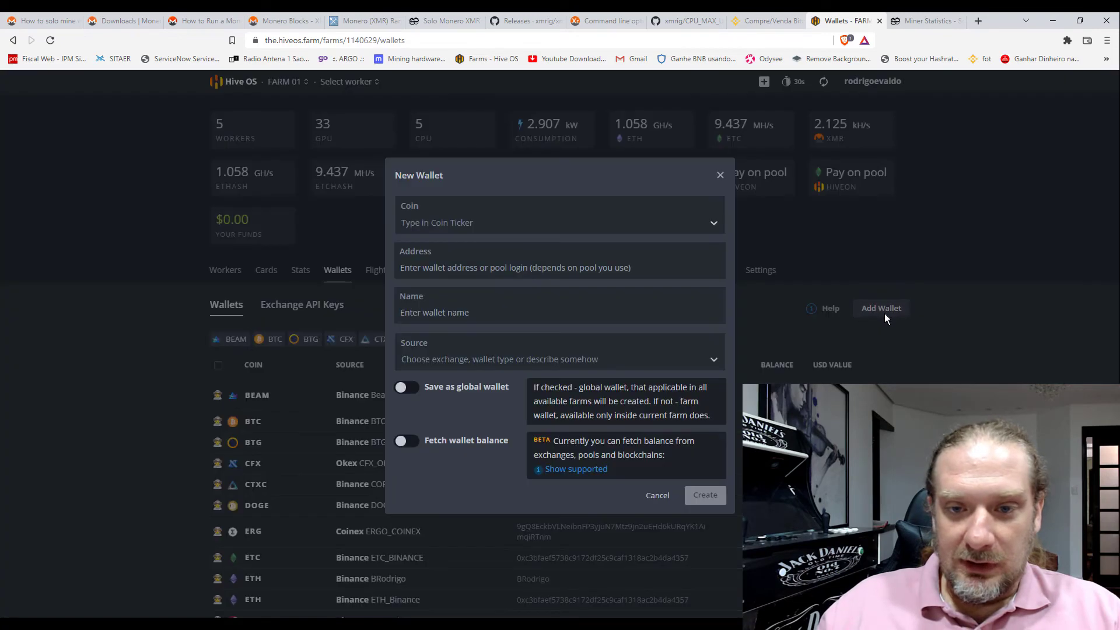
left_click(467, 231)
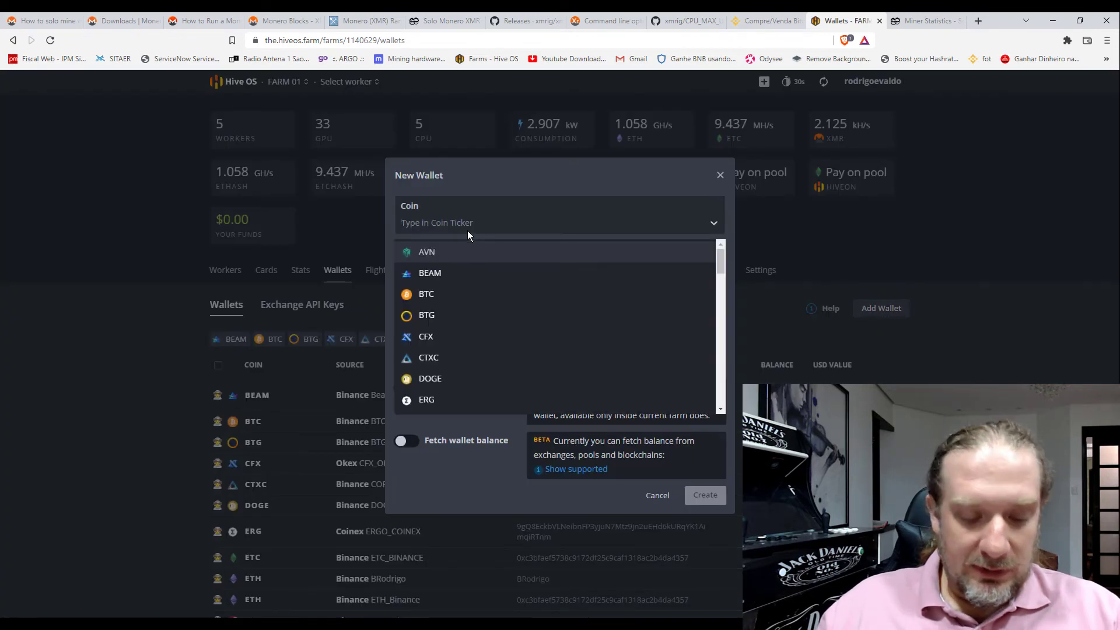
type("xmr")
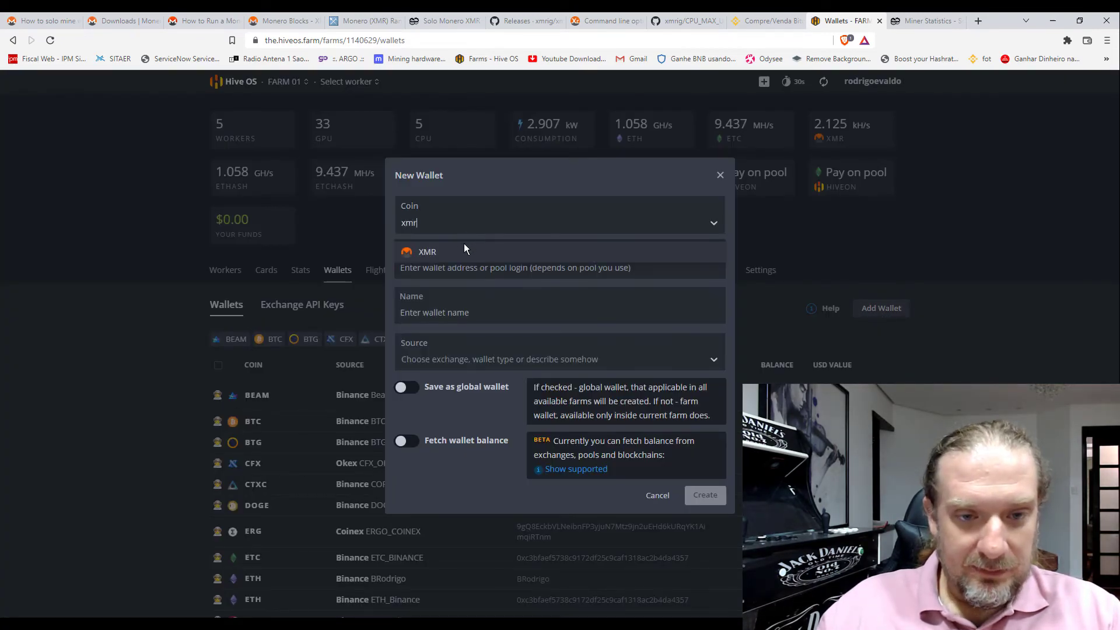
left_click(455, 251)
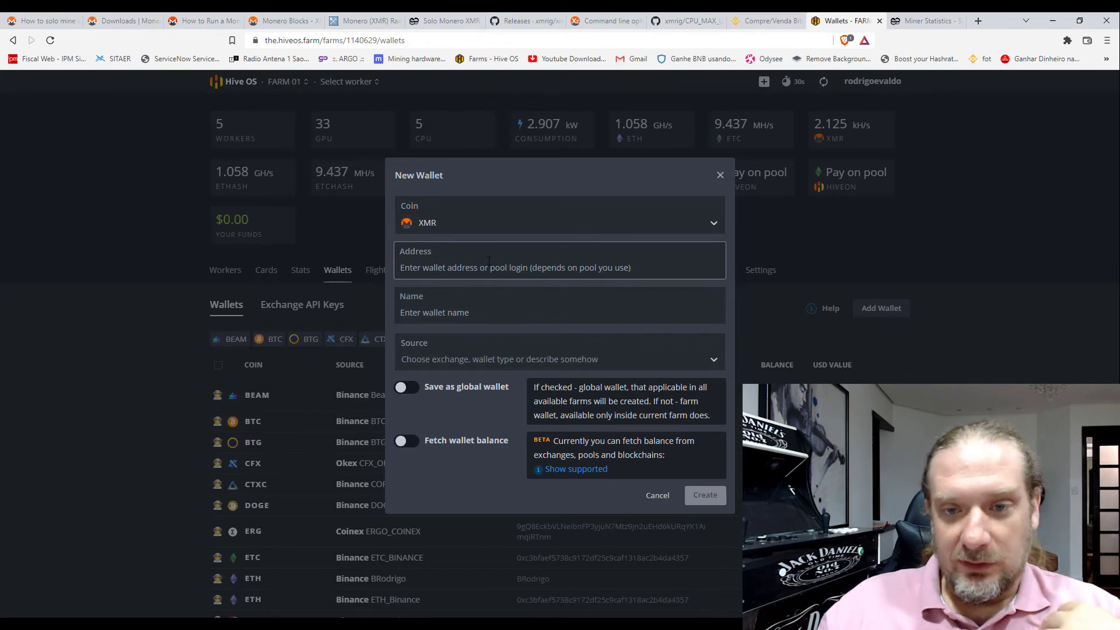
left_click(466, 263)
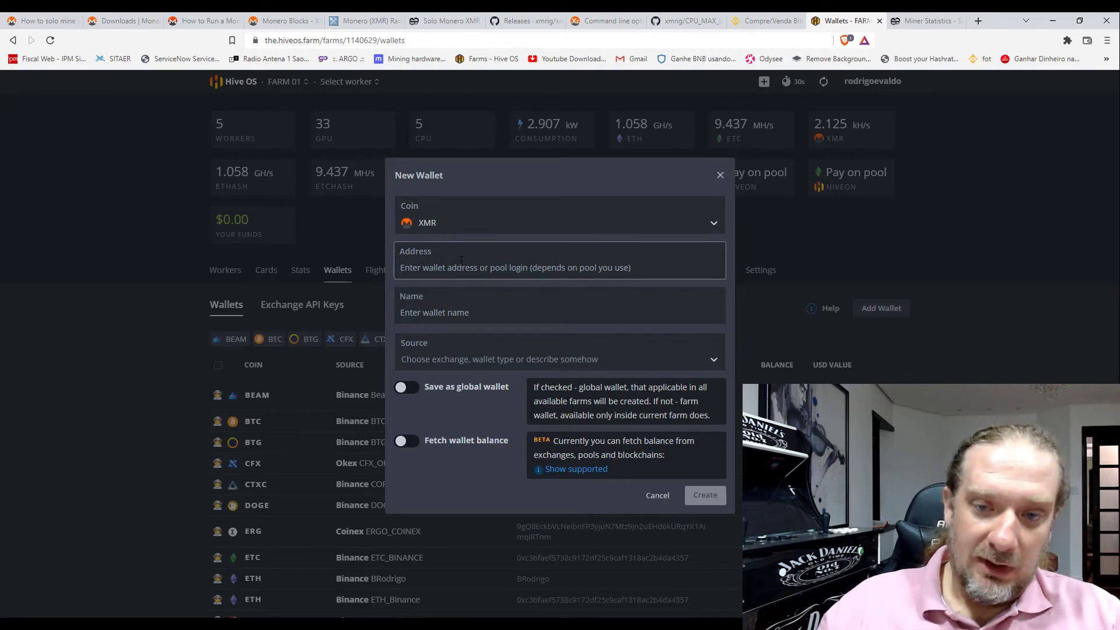
left_click(449, 307)
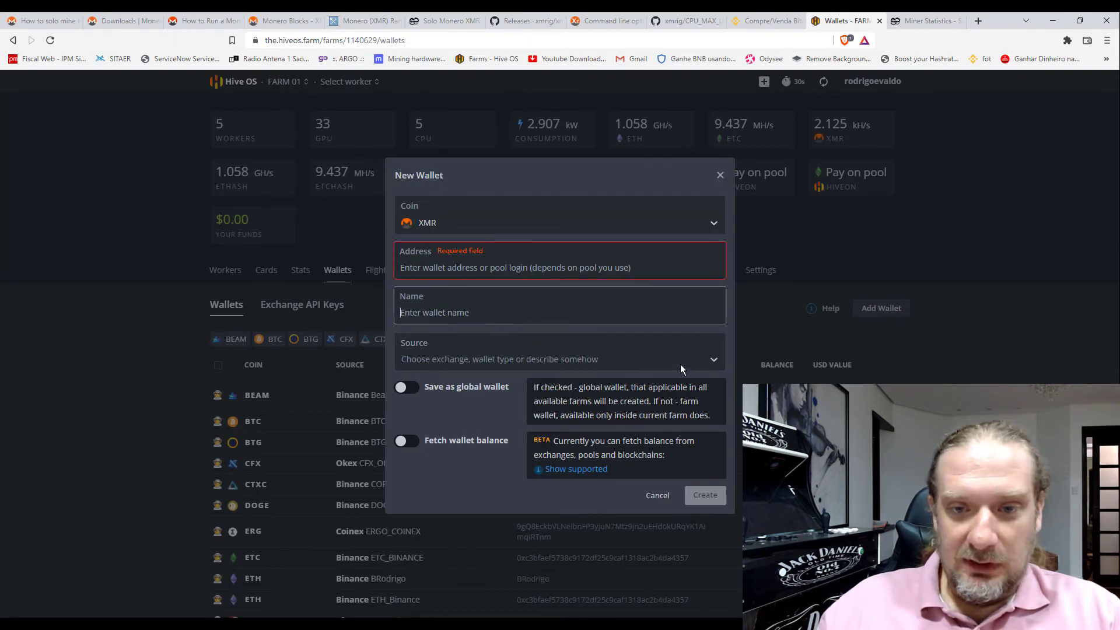
left_click(721, 175)
Step: Look through the farm's wallet list for the existing Monero wallet XMR_Binance
scroll(234, 388, "down", 9)
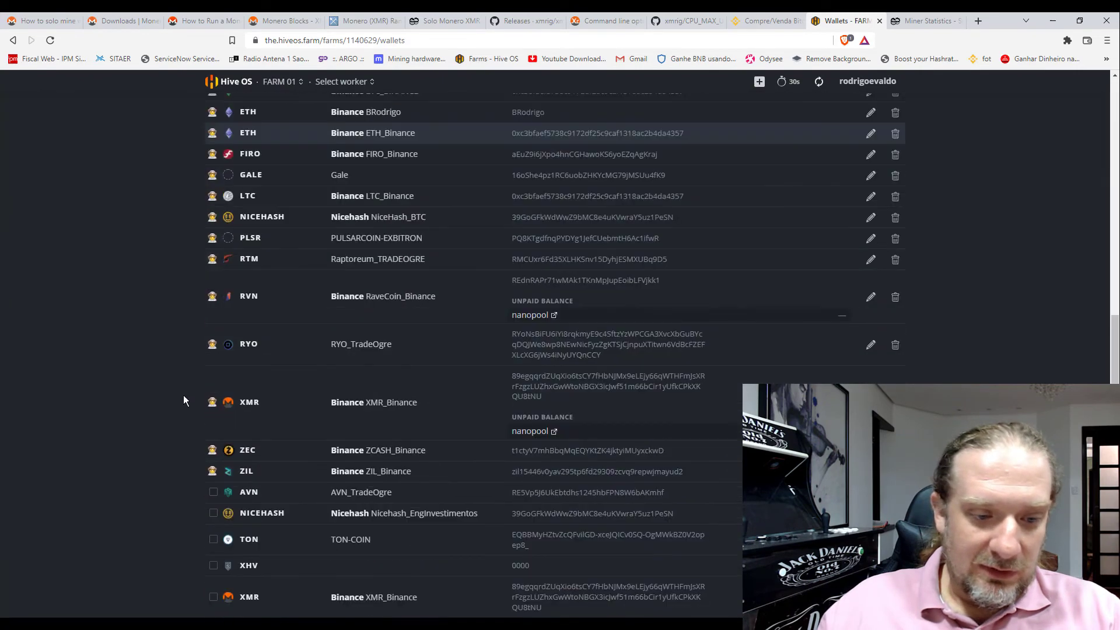